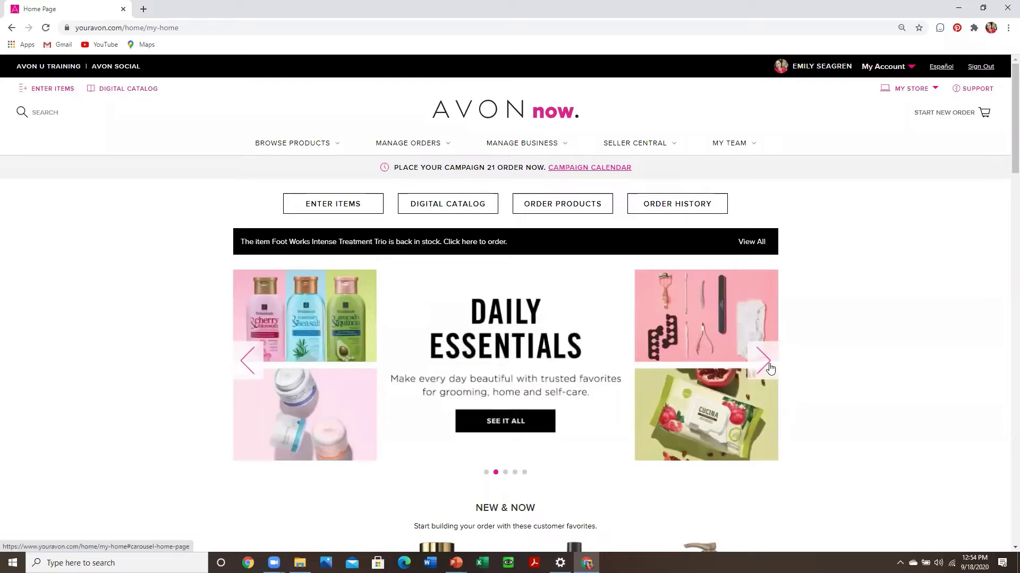
Browse the home page's promotional banners and open the Pathway to Premier Incentive Program page
{"action": "left_click", "coordinate": [770, 368]}
{"action": "left_click", "coordinate": [770, 368]}
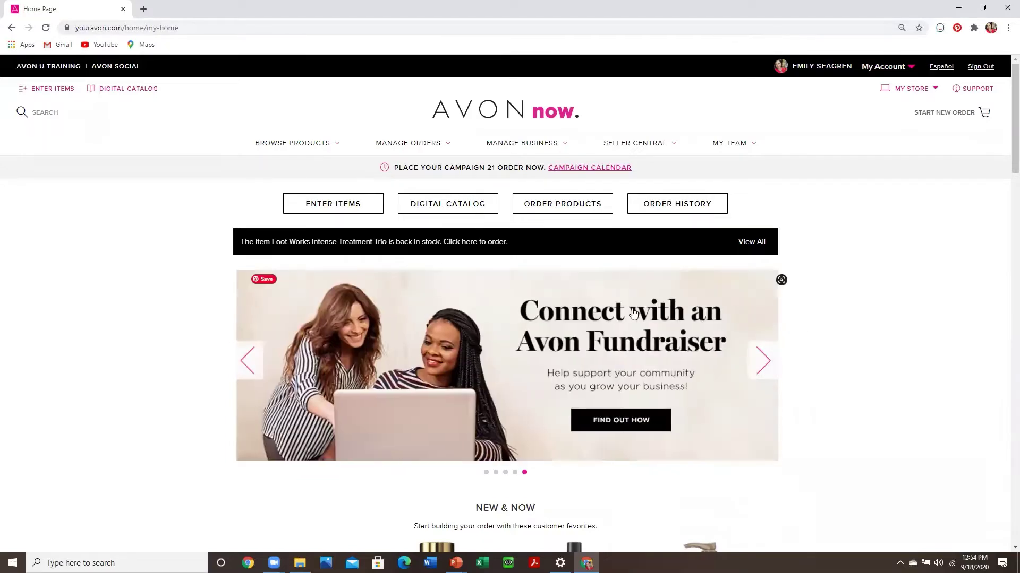
{"action": "left_click", "coordinate": [767, 358]}
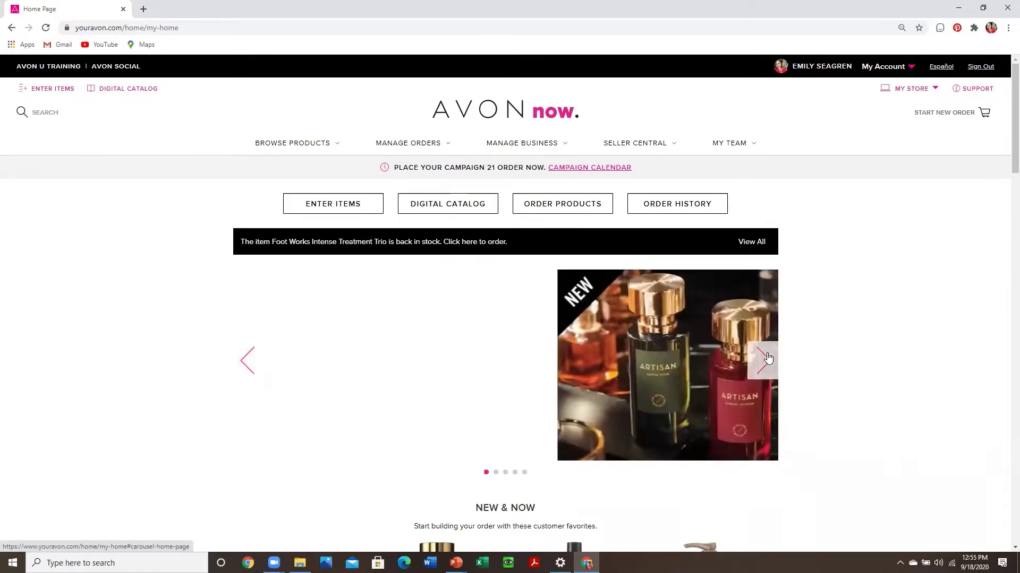
{"action": "left_click", "coordinate": [768, 359]}
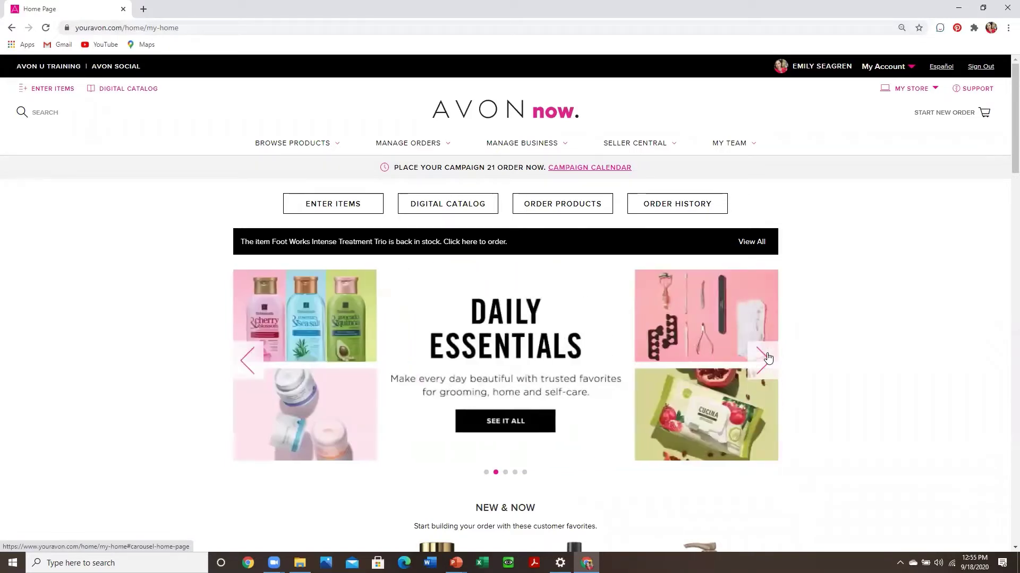
{"action": "left_click", "coordinate": [764, 363]}
{"action": "left_click", "coordinate": [764, 363]}
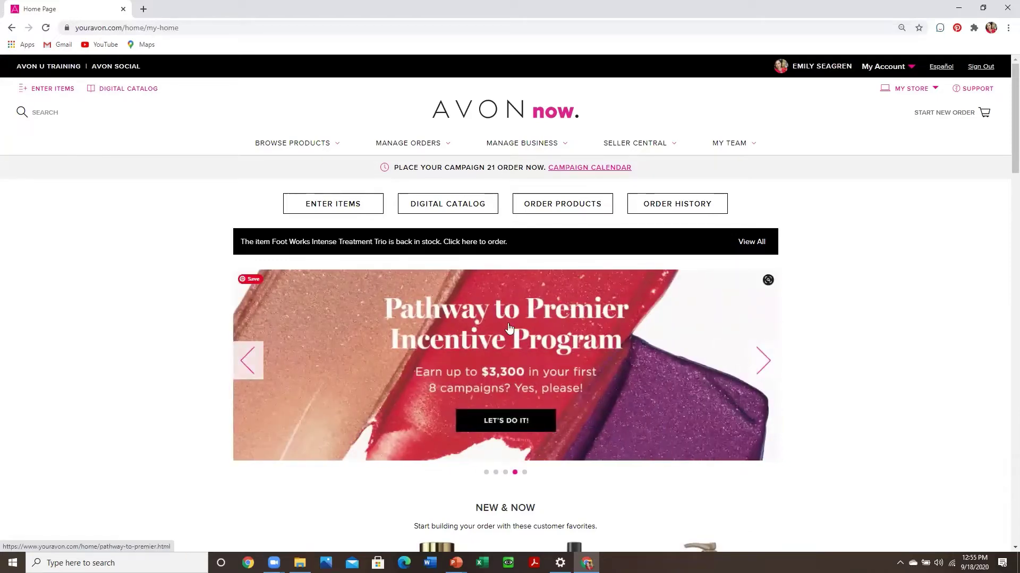
{"action": "left_click", "coordinate": [507, 327]}
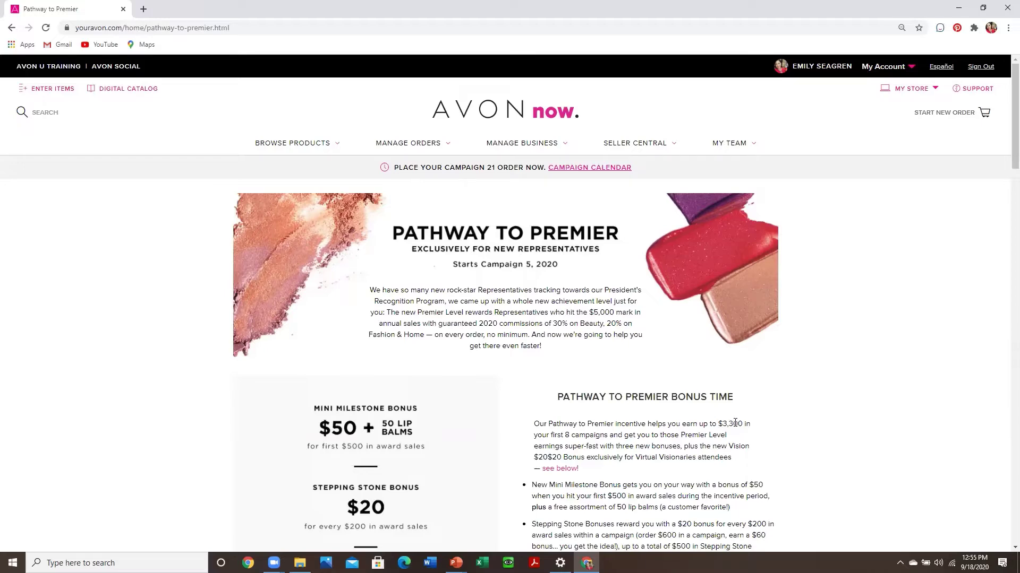
Review the Pathway to Premier bonuses, the incentive details and the earnings breakdown table
{"action": "scroll", "coordinate": [735, 423], "scroll_direction": "down", "scroll_amount": 20}
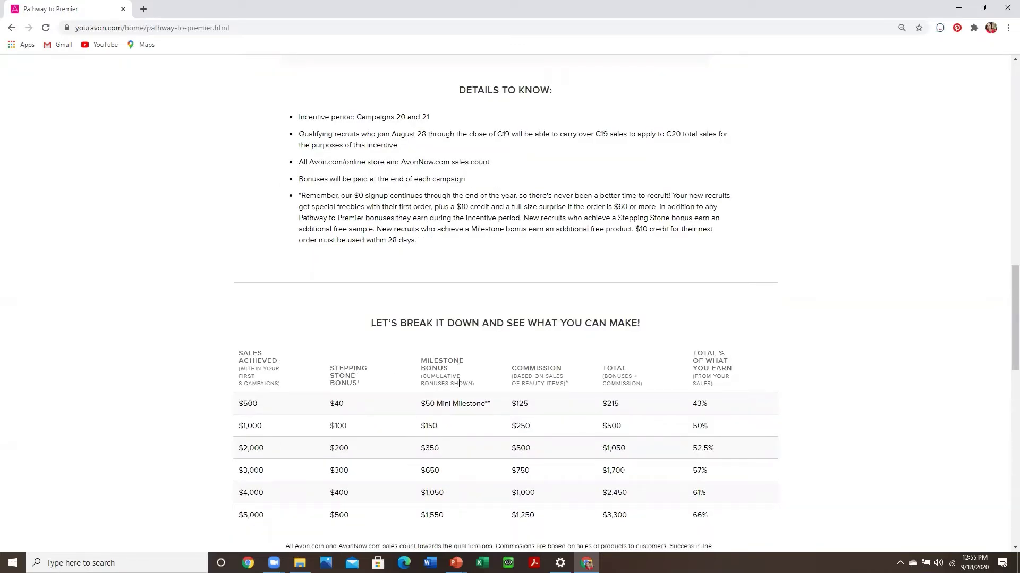
{"action": "scroll", "coordinate": [459, 380], "scroll_direction": "up", "scroll_amount": 20}
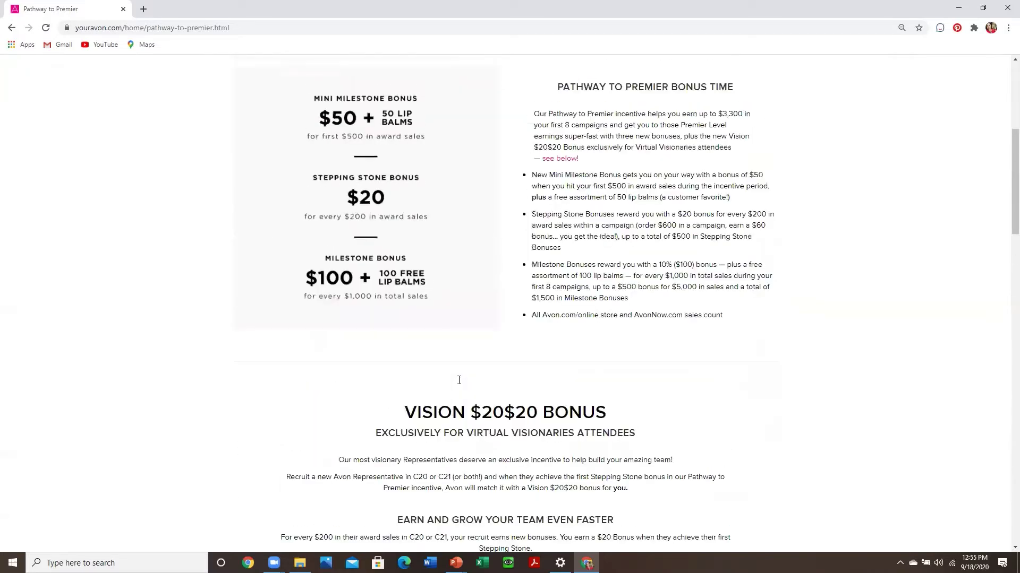
{"action": "scroll", "coordinate": [459, 380], "scroll_direction": "down", "scroll_amount": 2}
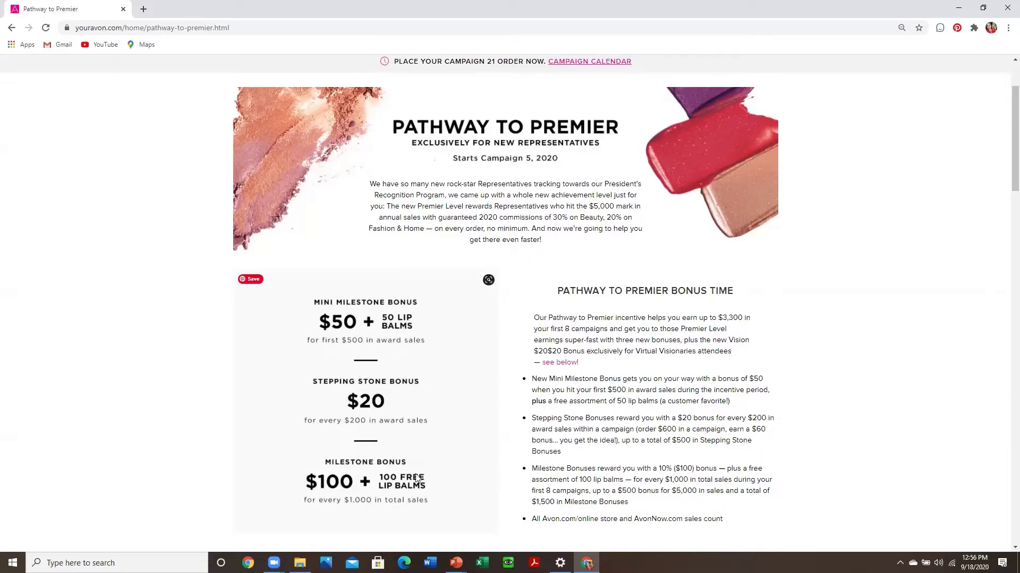
{"action": "scroll", "coordinate": [411, 486], "scroll_direction": "up", "scroll_amount": 2}
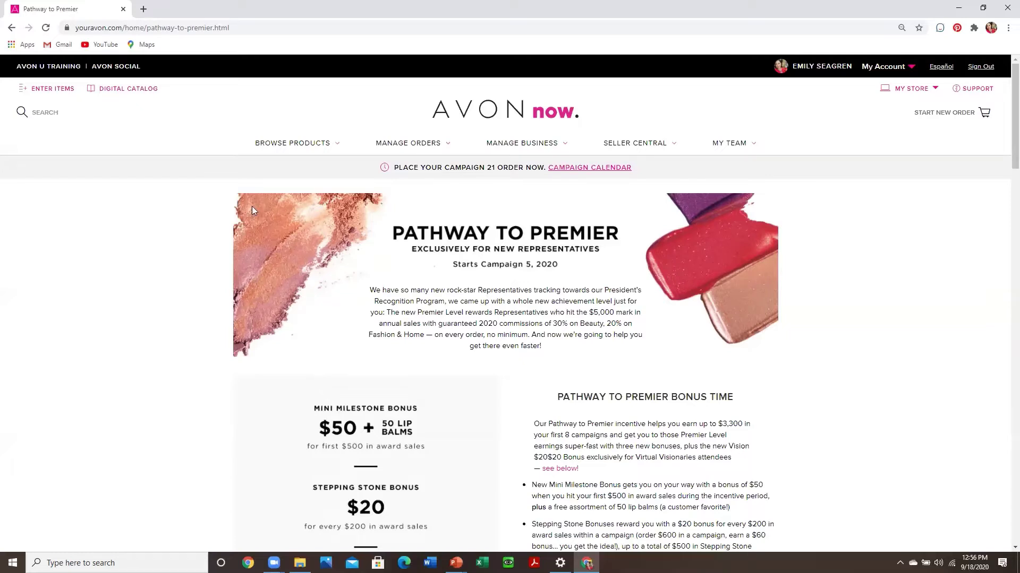
Visit the Order Brochures product list and open the Campaign Calendar to examine the campaign opening and closing dates
{"action": "left_click", "coordinate": [261, 142]}
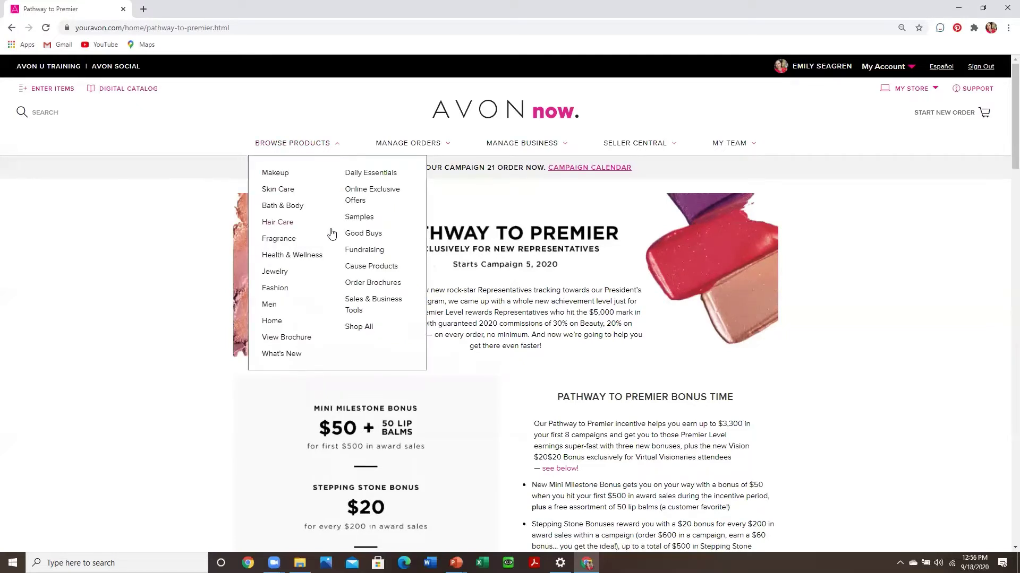
{"action": "left_click", "coordinate": [368, 283]}
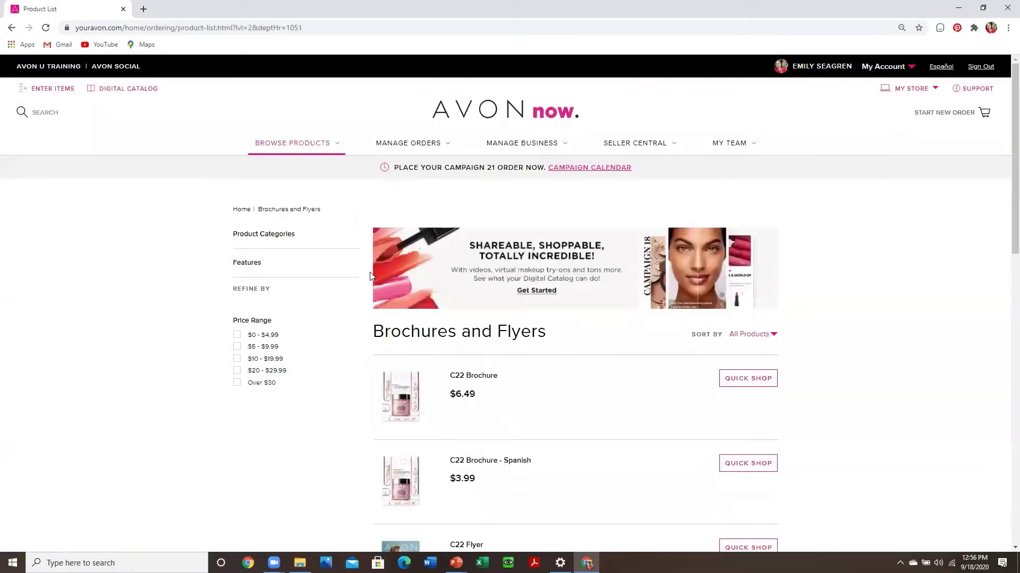
{"action": "left_click", "coordinate": [596, 170]}
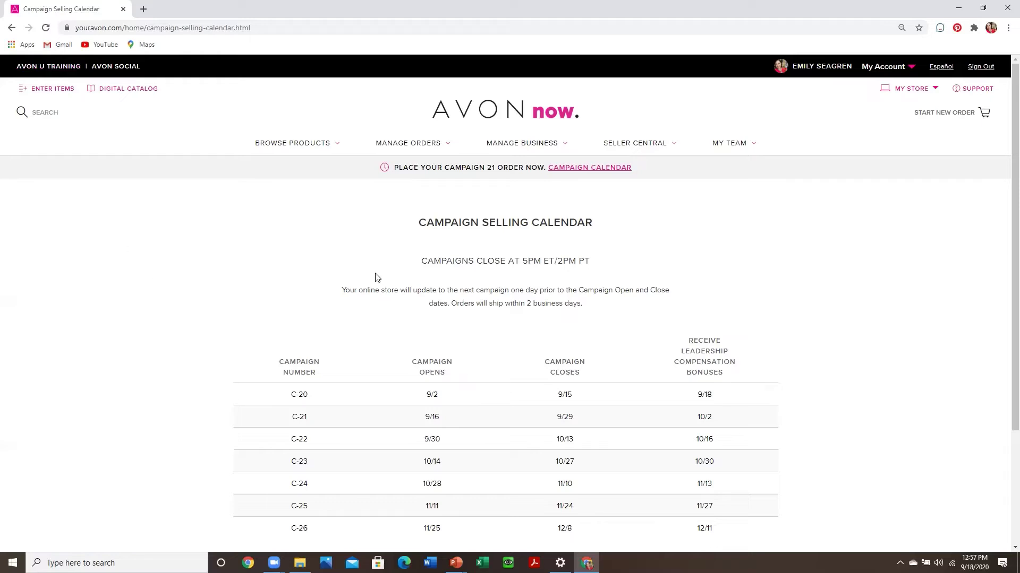
Return to the Order Brochures product list and choose the English version of the C22 Brochure in Quick Shop
{"action": "left_click", "coordinate": [293, 142]}
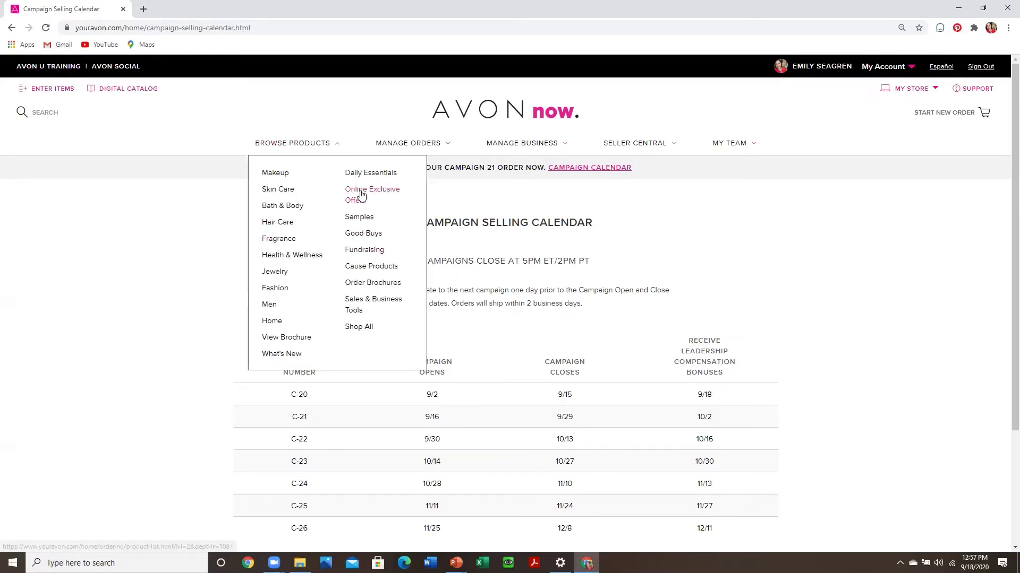
{"action": "left_click", "coordinate": [371, 284]}
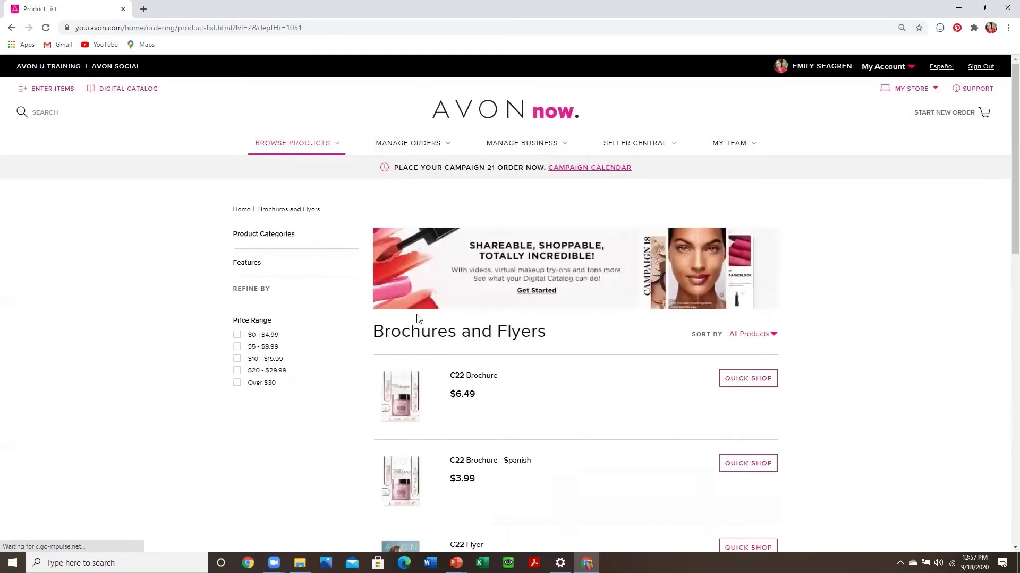
{"action": "scroll", "coordinate": [417, 319], "scroll_direction": "down", "scroll_amount": 4}
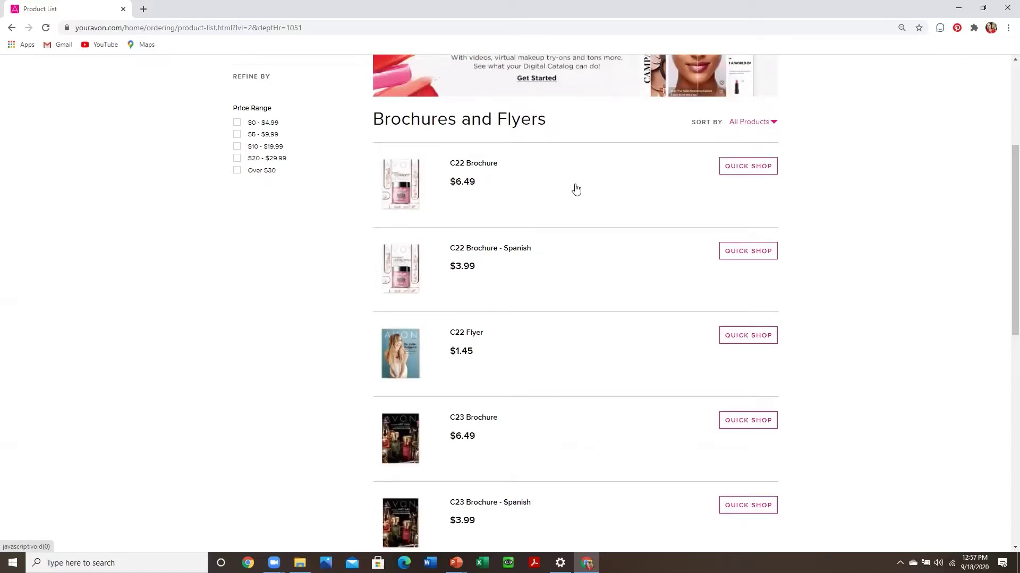
{"action": "left_click", "coordinate": [764, 169]}
{"action": "left_click", "coordinate": [547, 239]}
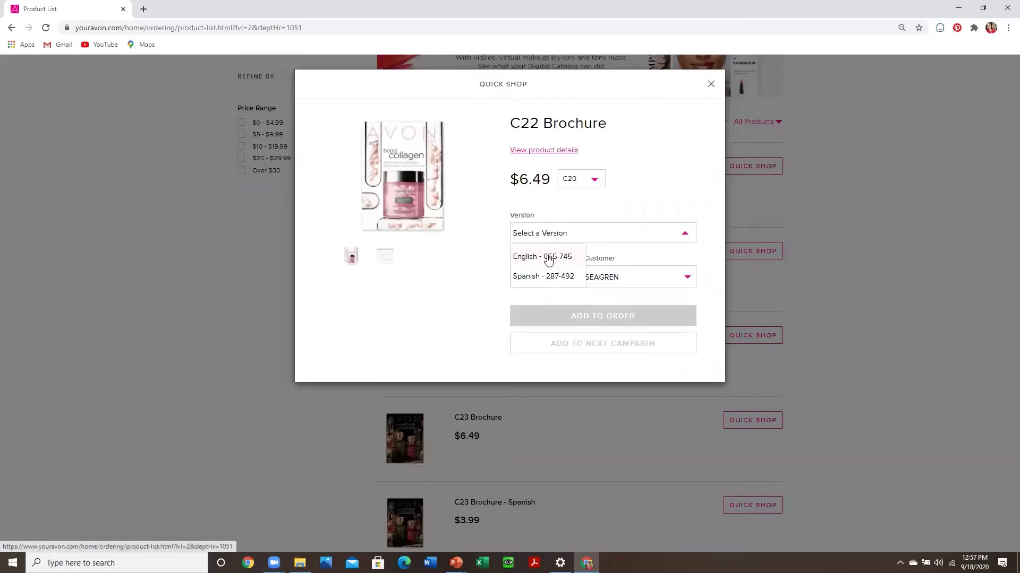
{"action": "left_click", "coordinate": [548, 258]}
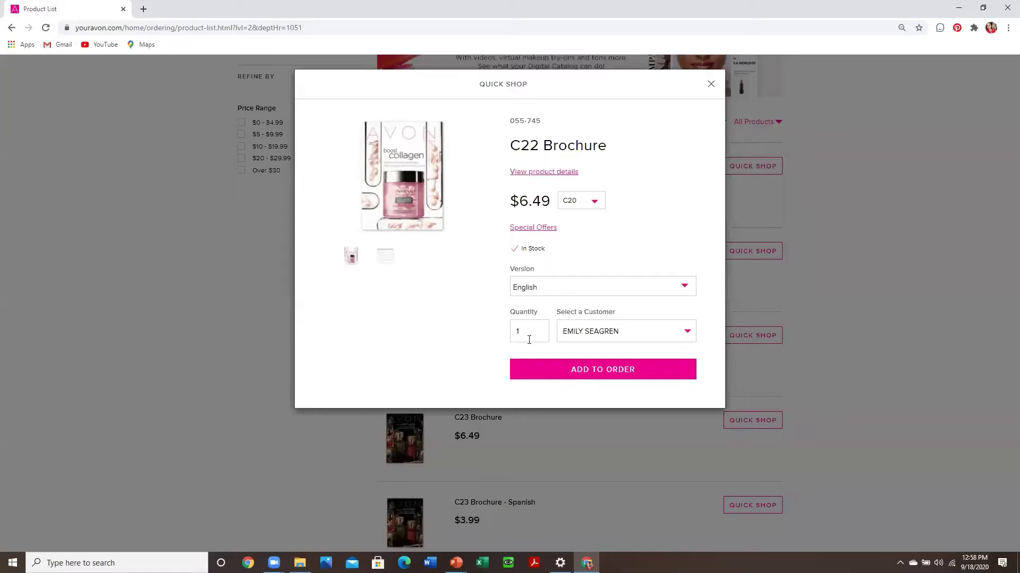
Check the C22 Brochure's special offers for multi-pack pricing and add one English pack to the order
{"action": "left_click", "coordinate": [530, 230]}
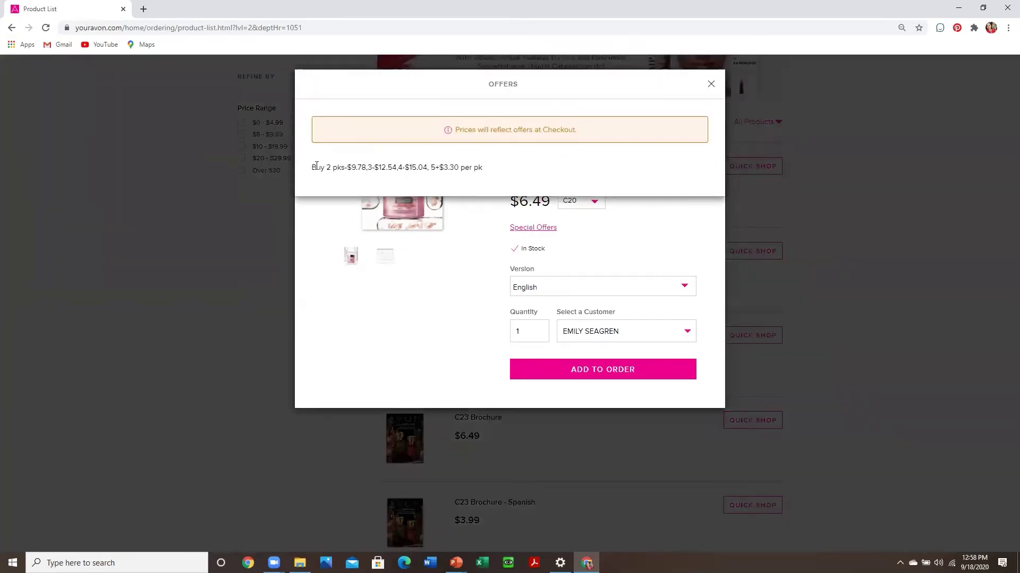
{"action": "left_click_drag", "start_coordinate": [317, 168], "coordinate": [482, 169]}
{"action": "left_click", "coordinate": [423, 169]}
{"action": "left_click", "coordinate": [711, 86]}
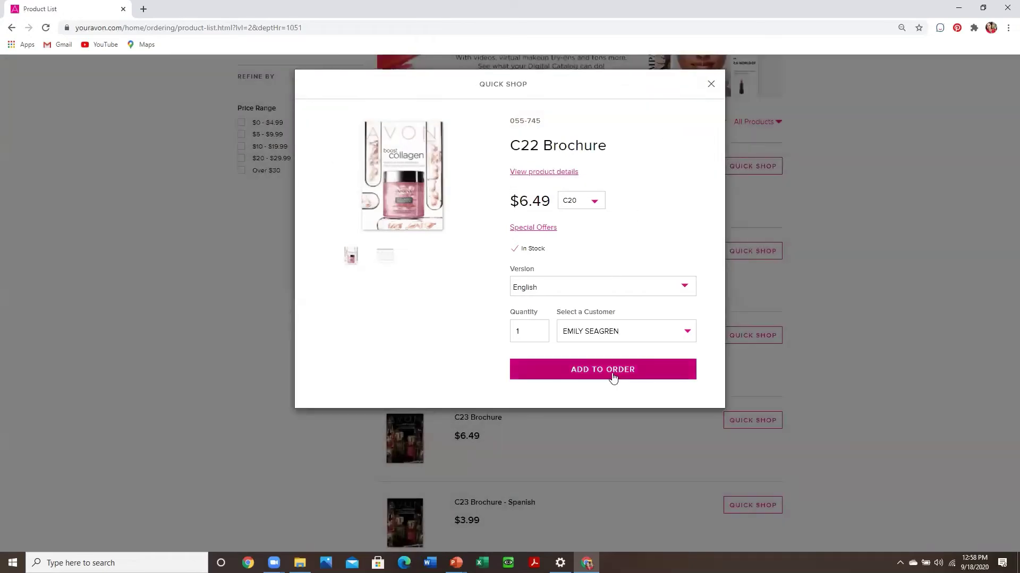
{"action": "left_click", "coordinate": [613, 378]}
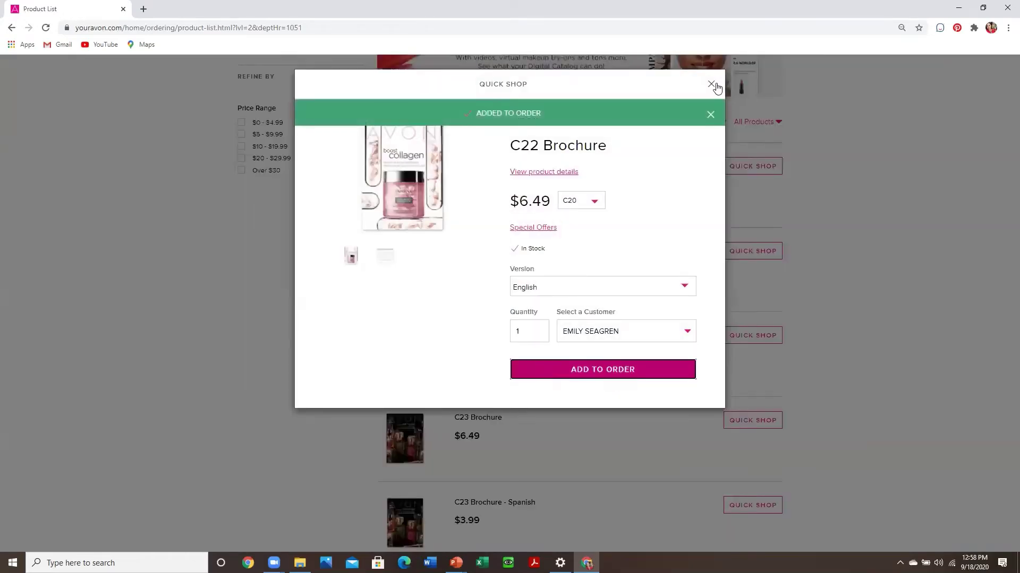
{"action": "left_click", "coordinate": [713, 86]}
Add one English C23 Brochure to the order through Quick Shop
{"action": "scroll", "coordinate": [632, 233], "scroll_direction": "down", "scroll_amount": 2}
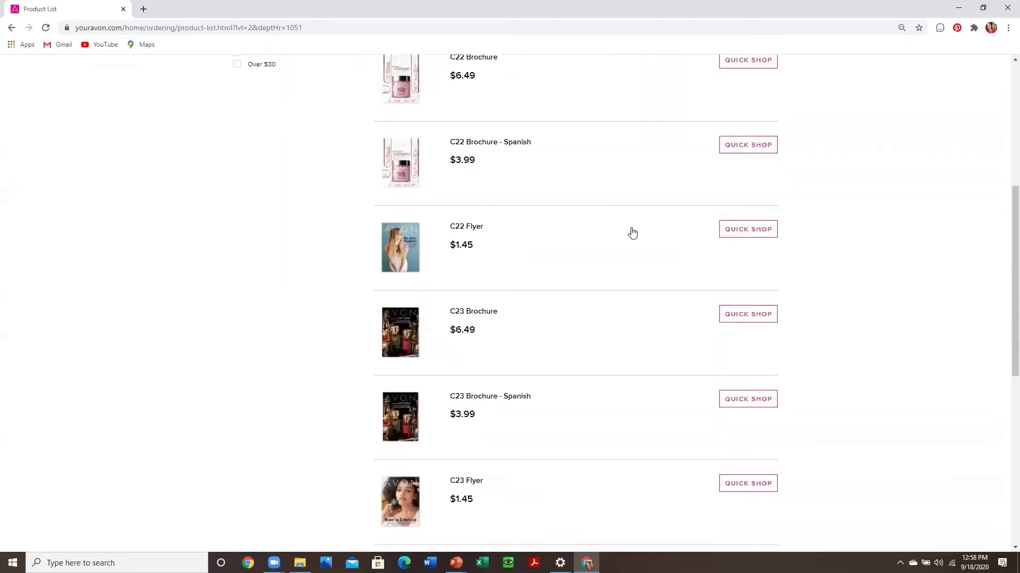
{"action": "left_click", "coordinate": [749, 317]}
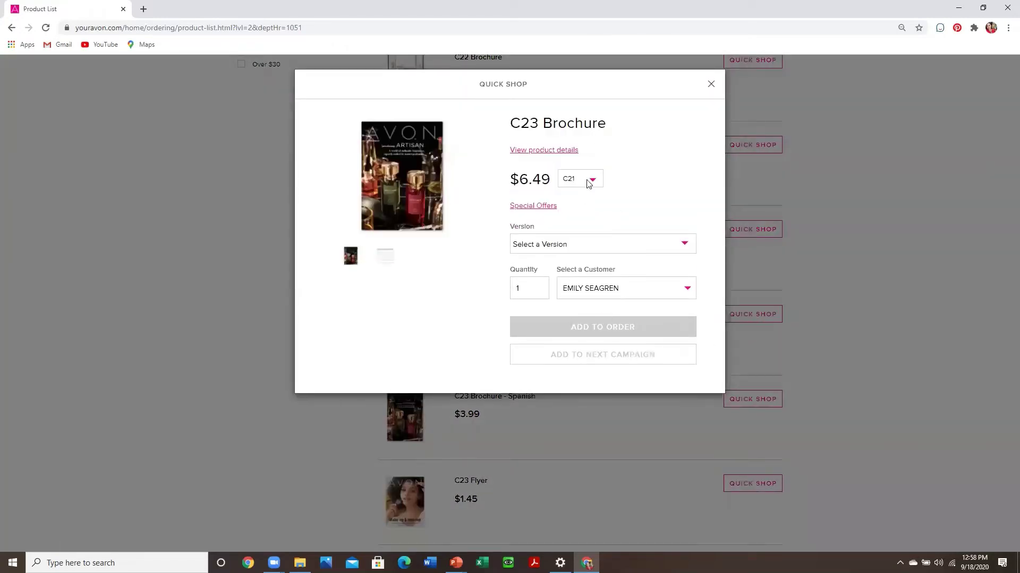
{"action": "left_click", "coordinate": [577, 246]}
{"action": "left_click", "coordinate": [569, 267]}
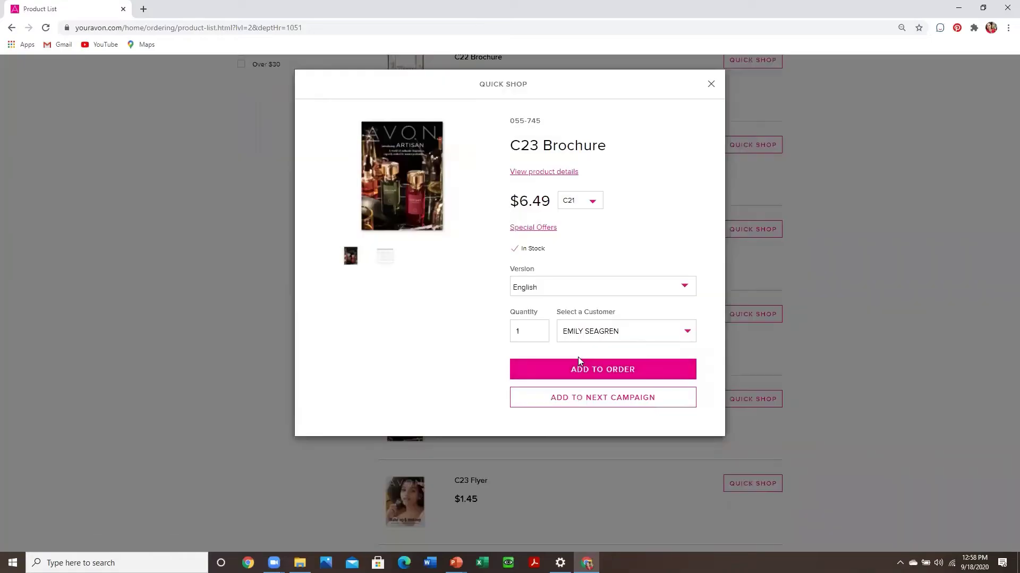
{"action": "left_click", "coordinate": [579, 367]}
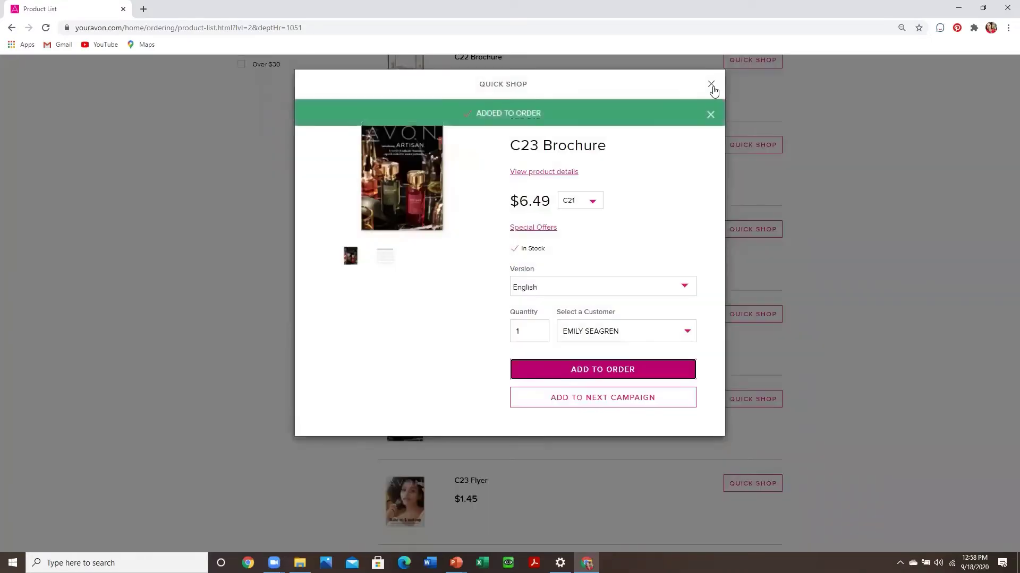
{"action": "left_click", "coordinate": [711, 86]}
Add one English C23 Flyer to the order through Quick Shop
{"action": "scroll", "coordinate": [613, 208], "scroll_direction": "down", "scroll_amount": 4}
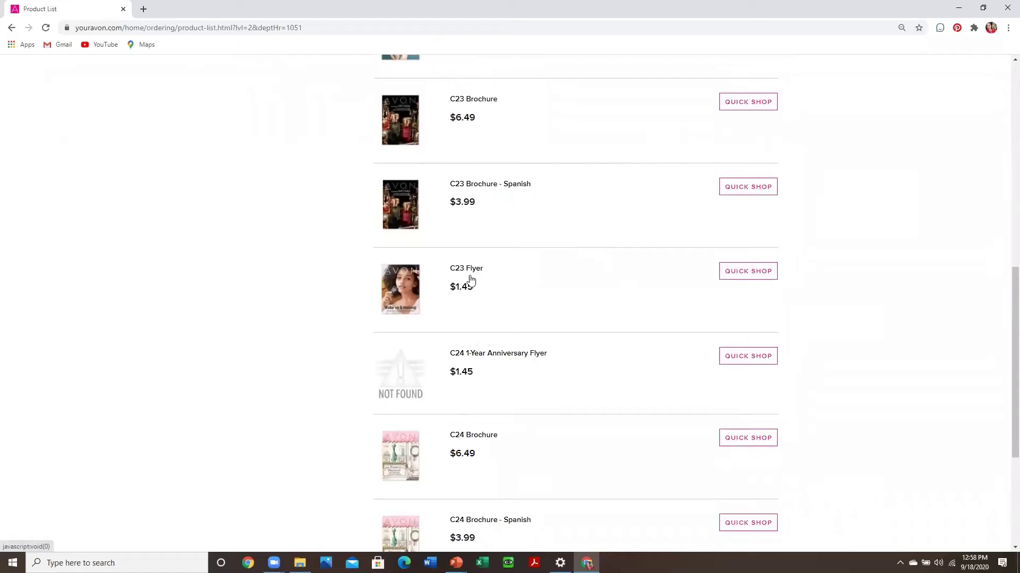
{"action": "left_click", "coordinate": [750, 272]}
{"action": "left_click", "coordinate": [578, 248]}
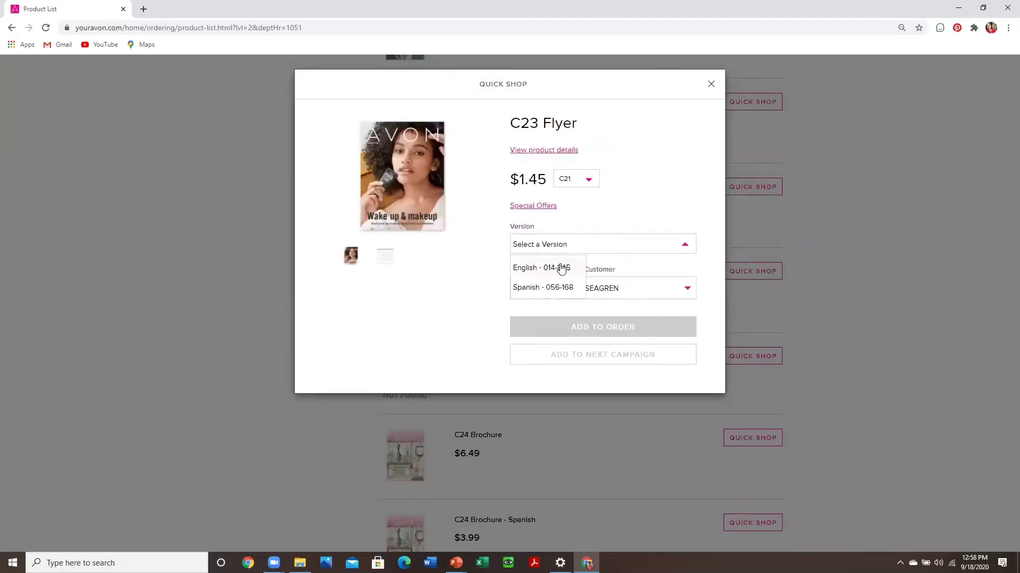
{"action": "left_click", "coordinate": [557, 266]}
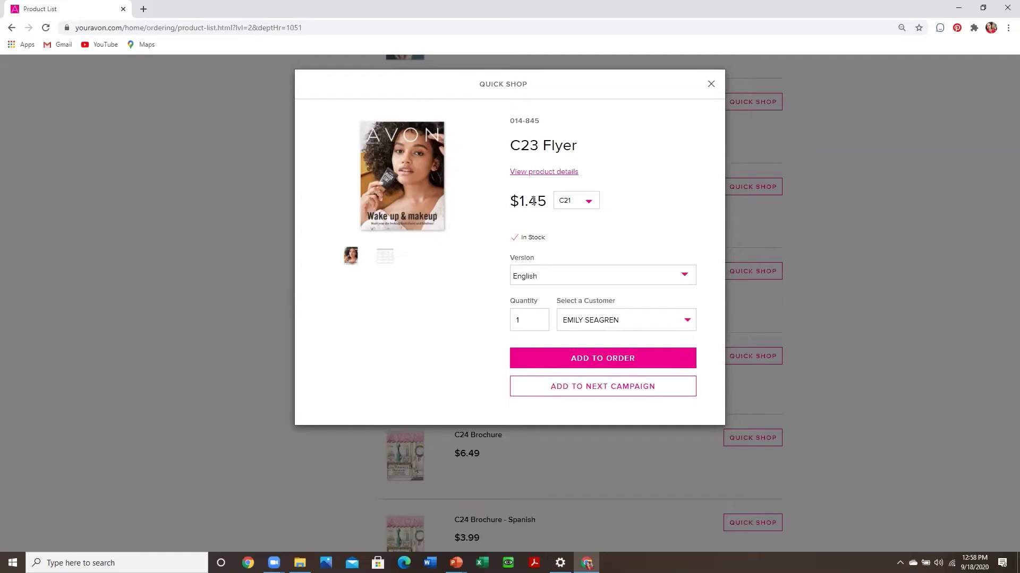
{"action": "left_click", "coordinate": [583, 365]}
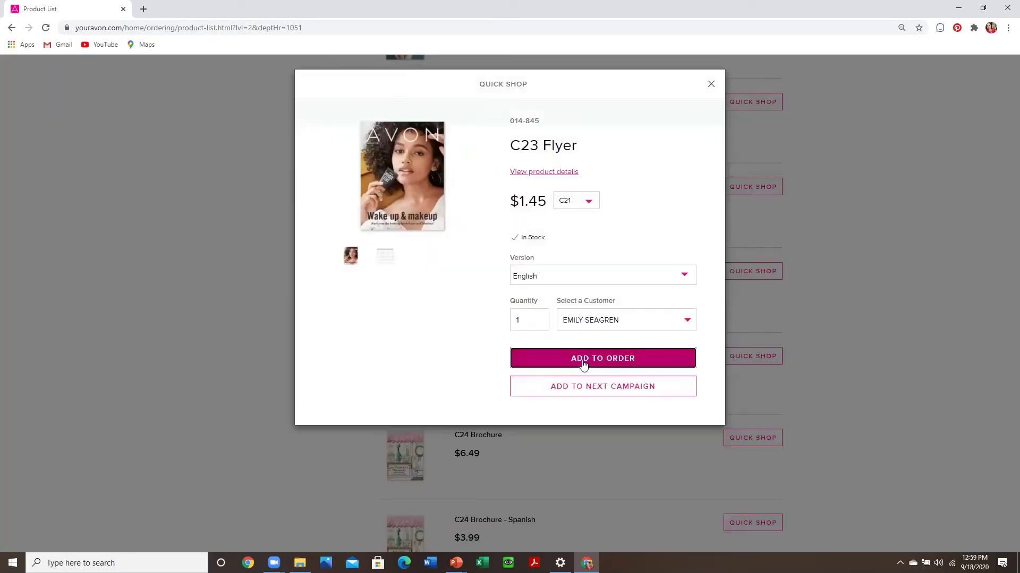
{"action": "left_click", "coordinate": [711, 85]}
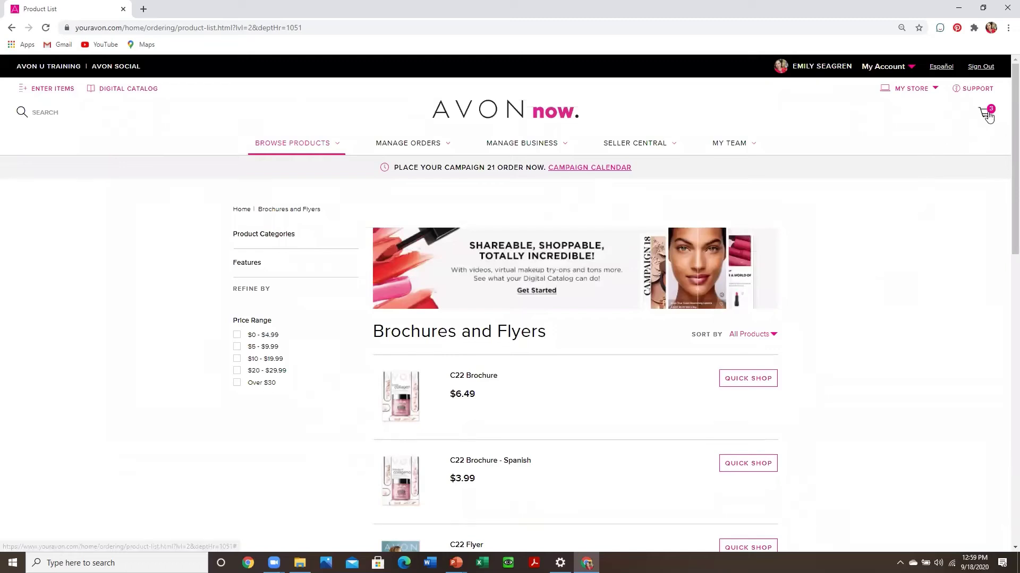
Open the order cart and expand the customer's open order to review its brochure and flyer items
{"action": "left_click", "coordinate": [983, 112]}
{"action": "left_click", "coordinate": [924, 217]}
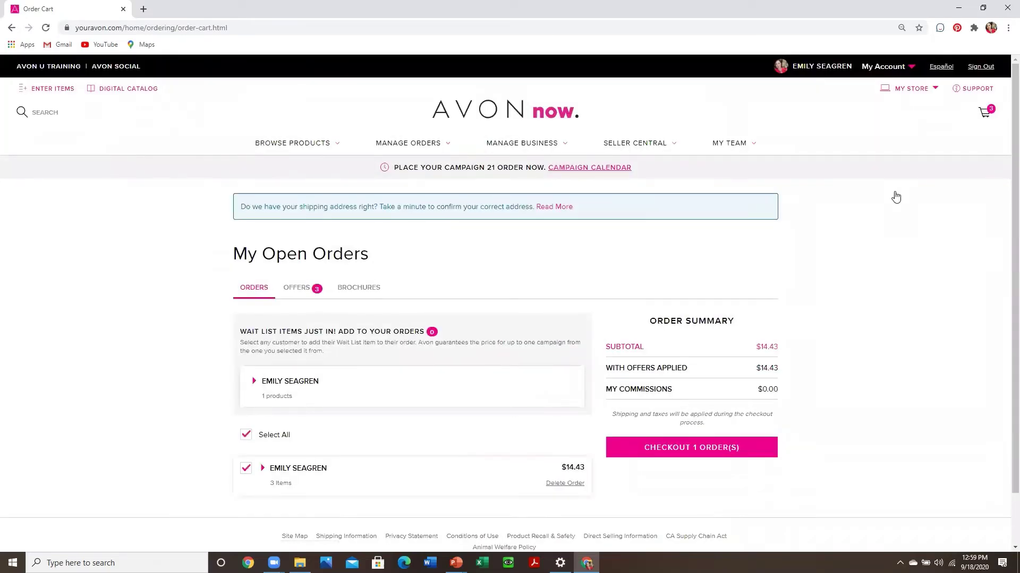
{"action": "left_click", "coordinate": [304, 473]}
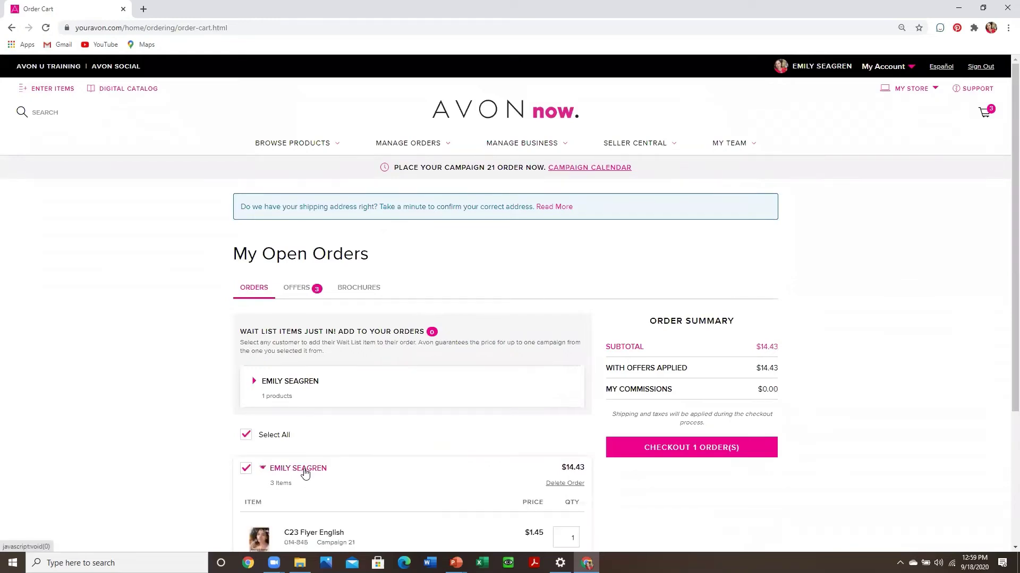
{"action": "scroll", "coordinate": [245, 480], "scroll_direction": "down", "scroll_amount": 4}
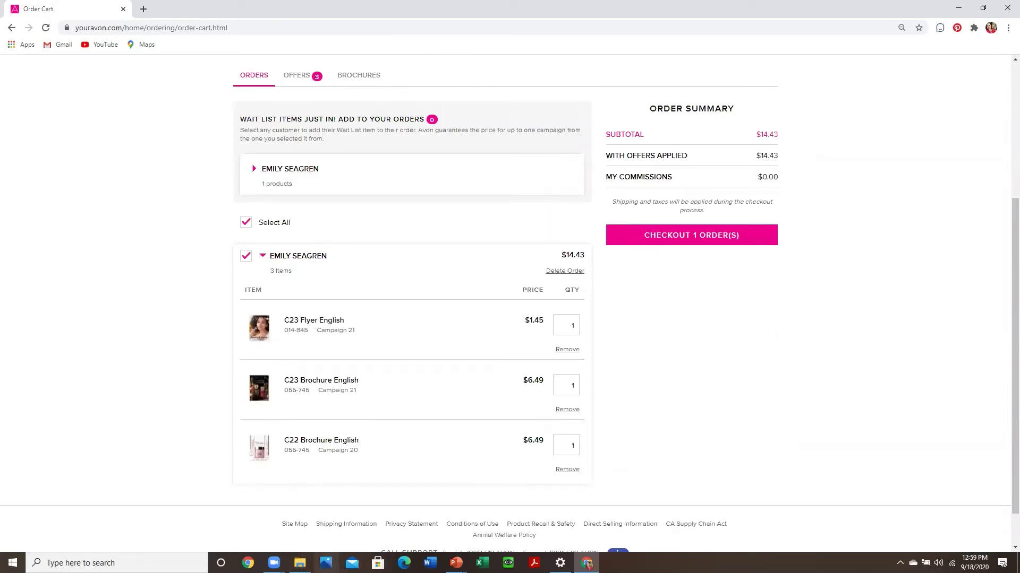
Switch to File Explorer and open the FirstOrderGift_Email.jpg image from the 2020-C20 folder
{"action": "left_click", "coordinate": [300, 563]}
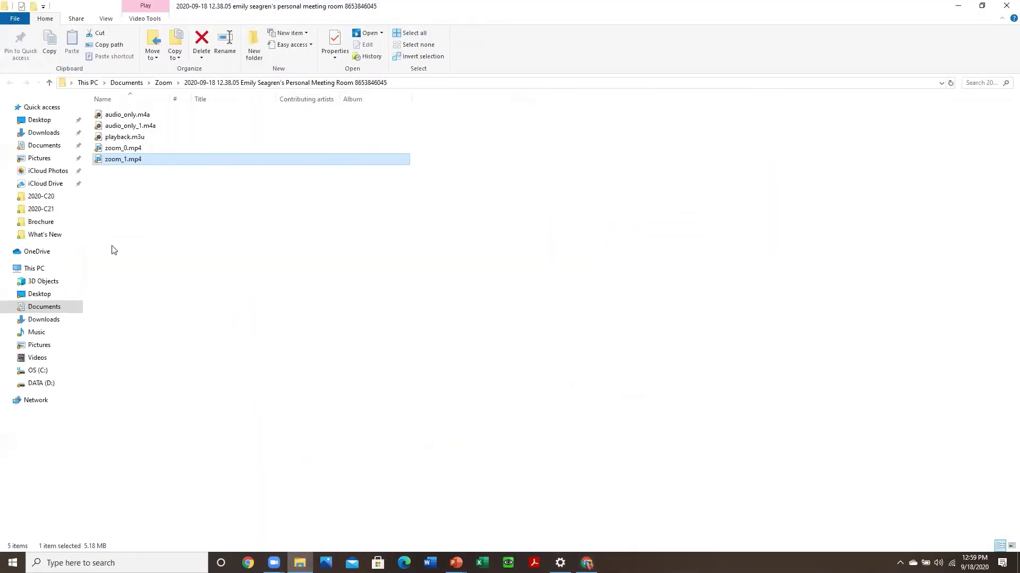
{"action": "left_click", "coordinate": [41, 198]}
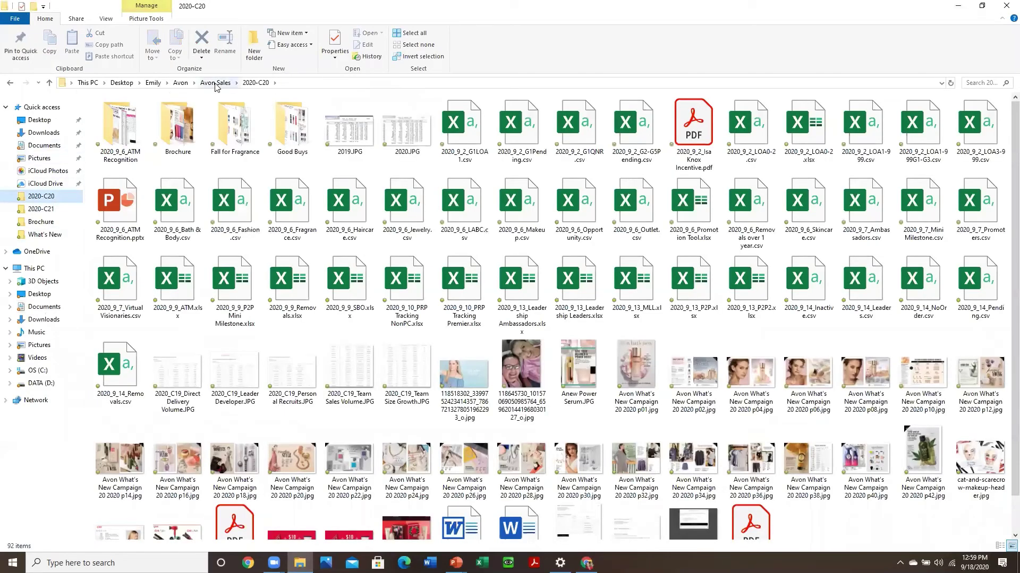
{"action": "scroll", "coordinate": [268, 329], "scroll_direction": "down", "scroll_amount": 1}
{"action": "double_click", "coordinate": [292, 502]}
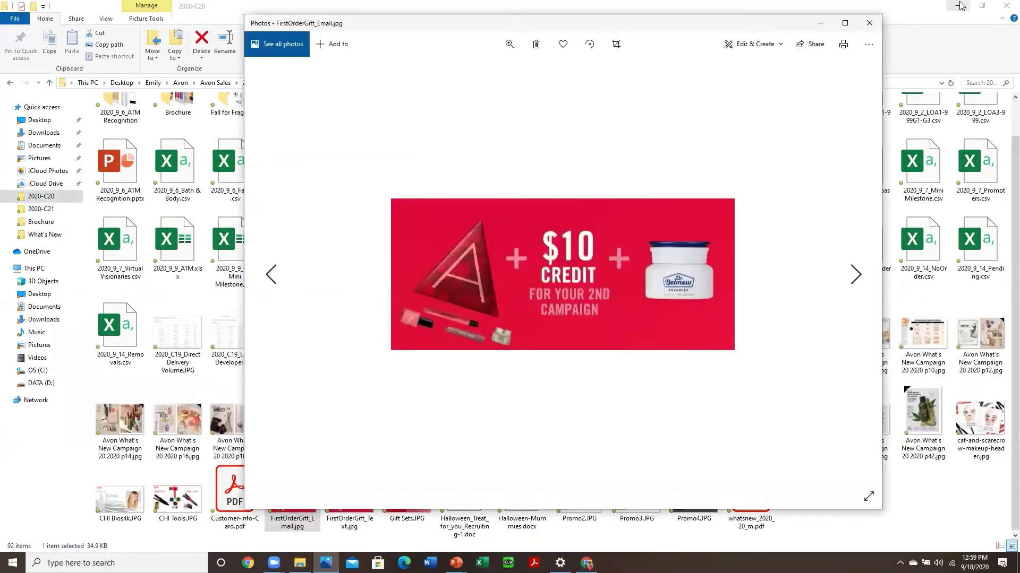
Minimize File Explorer, show the first-order gift image over the order cart, and close the image
{"action": "left_click", "coordinate": [960, 7]}
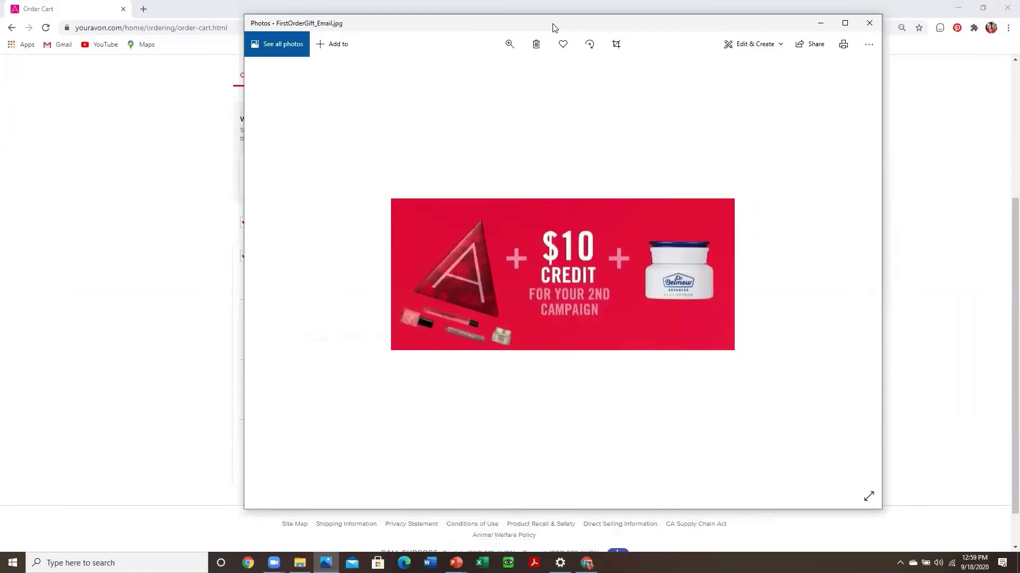
{"action": "left_click_drag", "start_coordinate": [552, 26], "coordinate": [551, 38]}
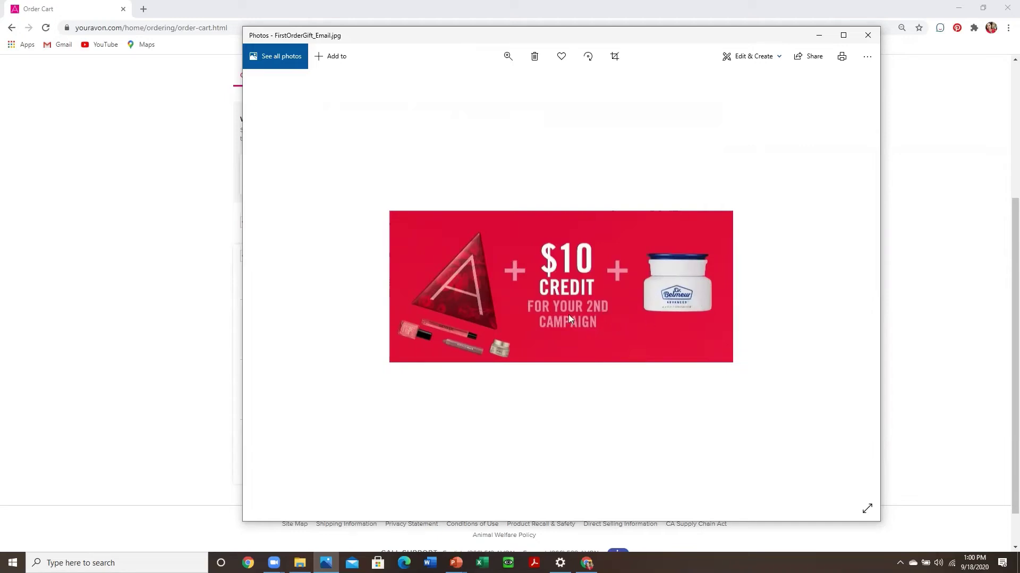
{"action": "left_click", "coordinate": [876, 34]}
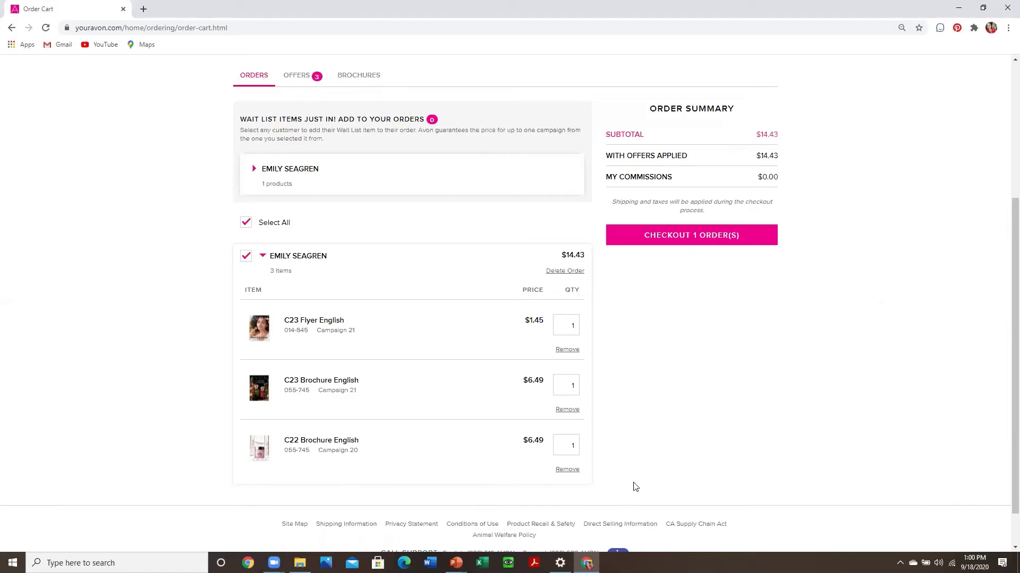
Review the C23 Flyer, C23 Brochure and C22 Brochure items and the order summary in the cart
{"action": "scroll", "coordinate": [643, 481], "scroll_direction": "up", "scroll_amount": 4}
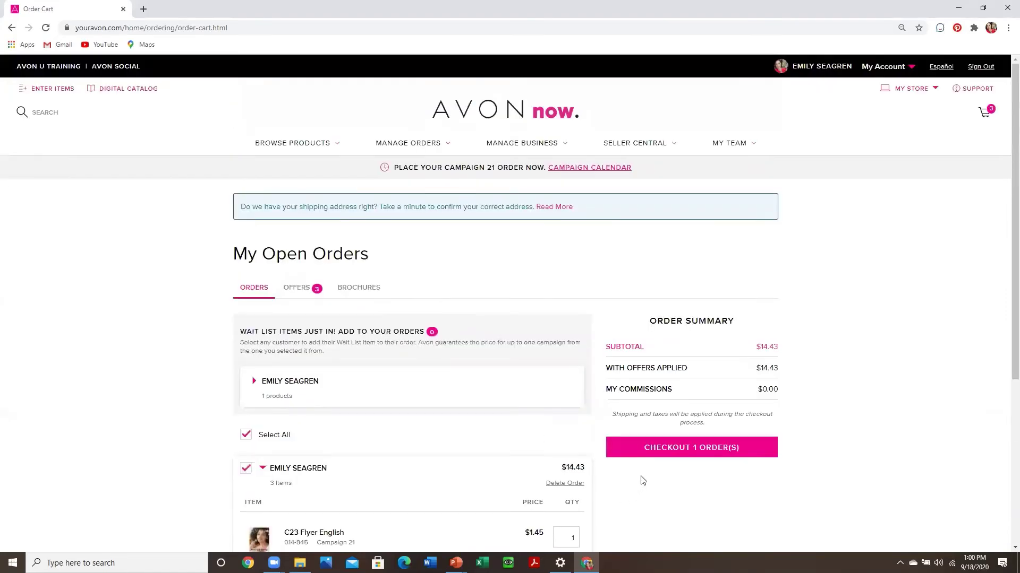
{"action": "scroll", "coordinate": [643, 481], "scroll_direction": "down", "scroll_amount": 4}
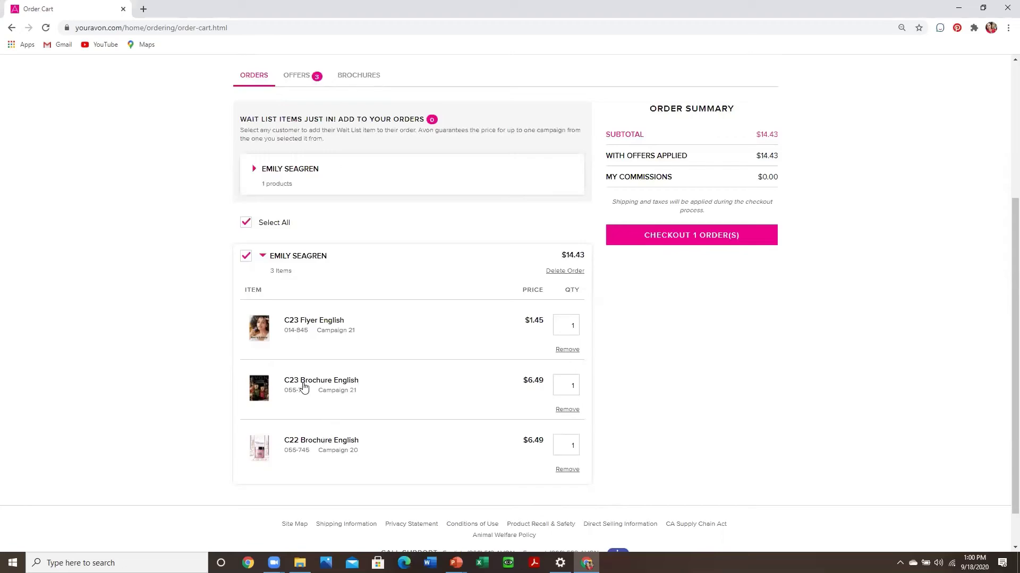
{"action": "scroll", "coordinate": [302, 381], "scroll_direction": "up", "scroll_amount": 2}
{"action": "scroll", "coordinate": [303, 387], "scroll_direction": "down", "scroll_amount": 3}
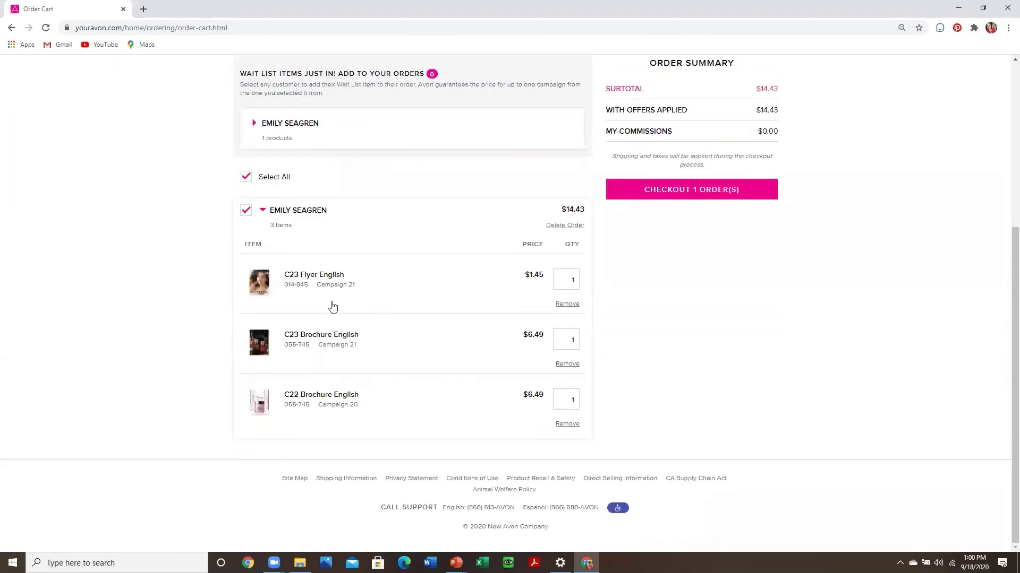
{"action": "scroll", "coordinate": [699, 269], "scroll_direction": "up", "scroll_amount": 2}
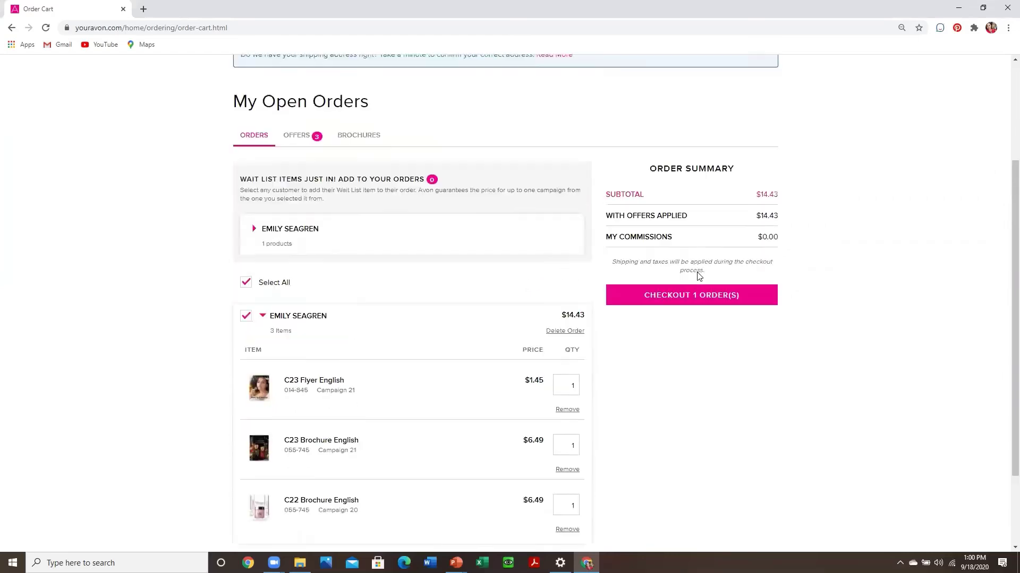
Look through the offers and the C23 and C22 brochures available for the open order, and return to the orders list
{"action": "left_click", "coordinate": [297, 135]}
{"action": "scroll", "coordinate": [318, 181], "scroll_direction": "down", "scroll_amount": 4}
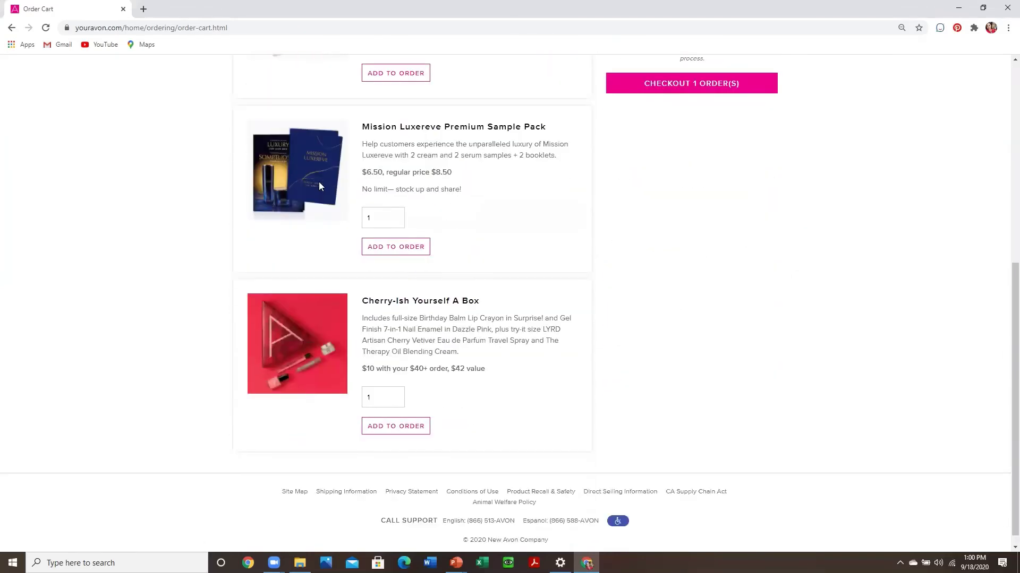
{"action": "scroll", "coordinate": [340, 319], "scroll_direction": "up", "scroll_amount": 6}
{"action": "left_click", "coordinate": [358, 247]}
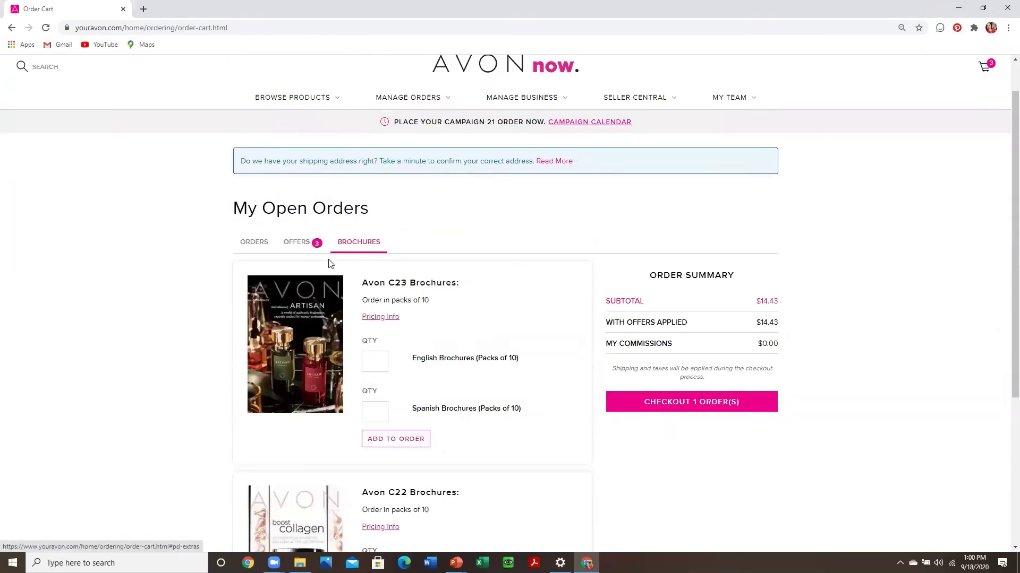
{"action": "scroll", "coordinate": [297, 330], "scroll_direction": "down", "scroll_amount": 2}
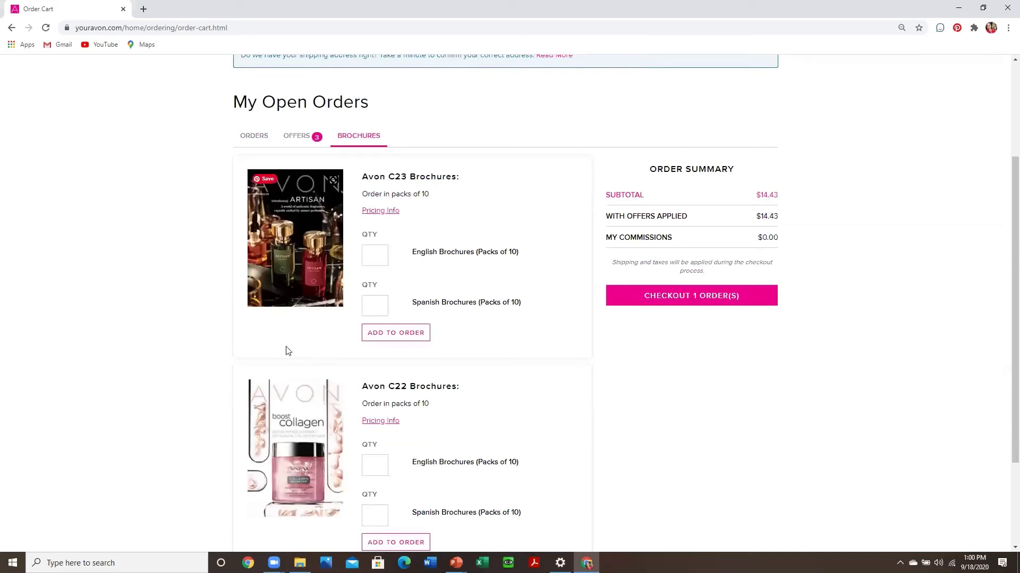
{"action": "scroll", "coordinate": [266, 345], "scroll_direction": "up", "scroll_amount": 3}
{"action": "left_click", "coordinate": [253, 290]}
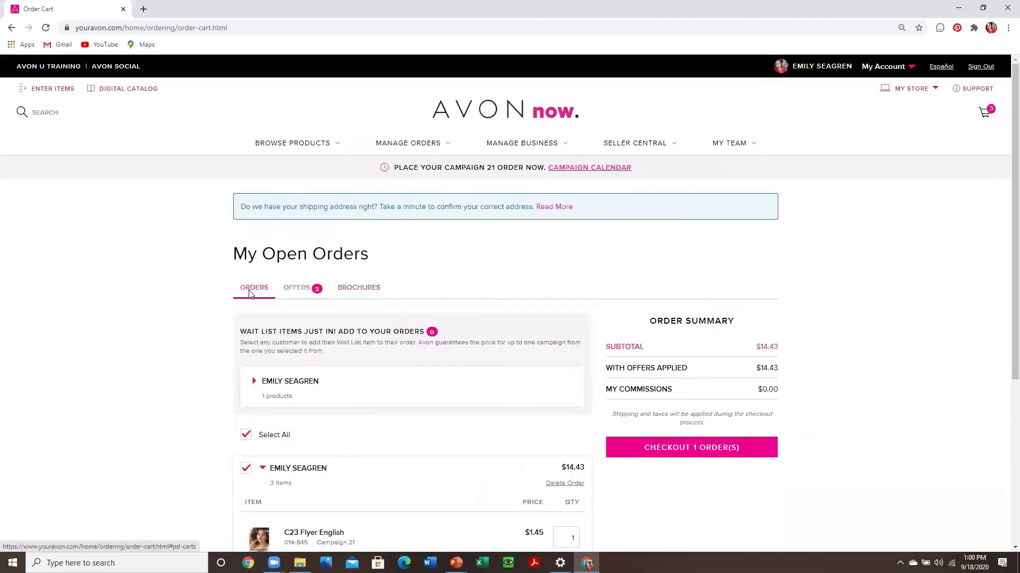
Check out the open order and review its items, charges, shipping address and arrival estimate
{"action": "scroll", "coordinate": [485, 307], "scroll_direction": "down", "scroll_amount": 4}
{"action": "left_click", "coordinate": [720, 240]}
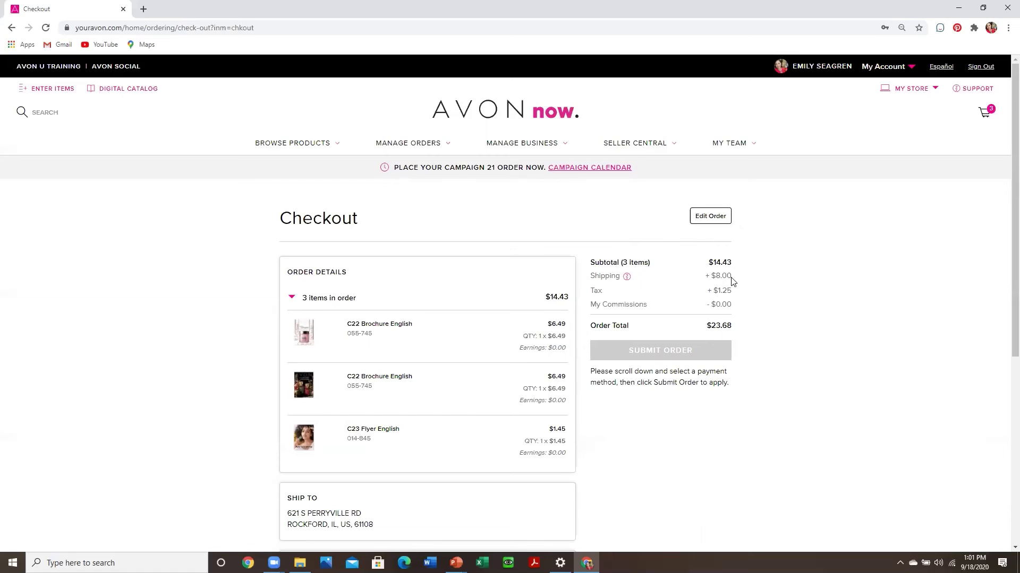
{"action": "scroll", "coordinate": [745, 295], "scroll_direction": "down", "scroll_amount": 4}
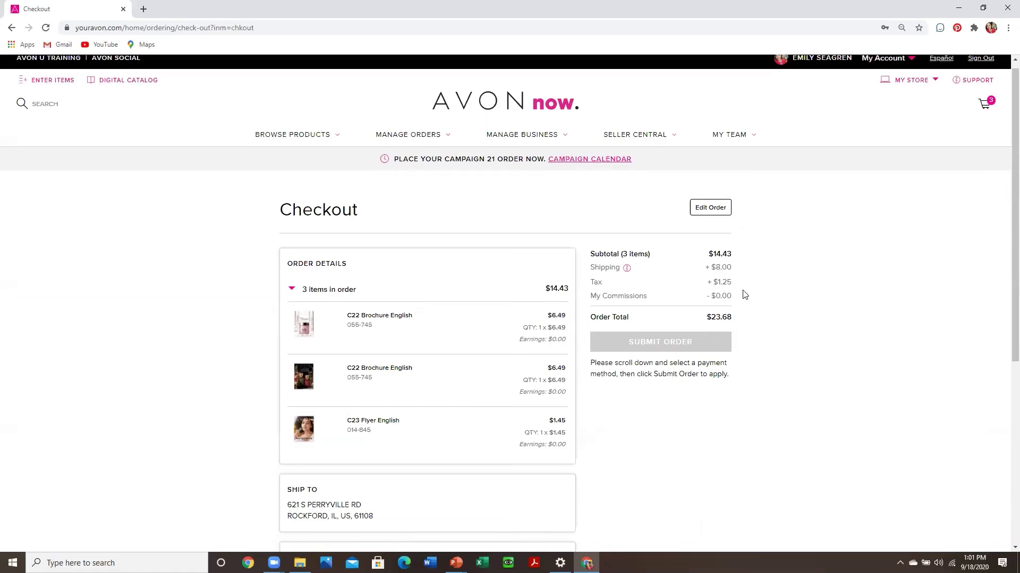
{"action": "scroll", "coordinate": [744, 293], "scroll_direction": "down", "scroll_amount": 2}
{"action": "scroll", "coordinate": [730, 290], "scroll_direction": "up", "scroll_amount": 2}
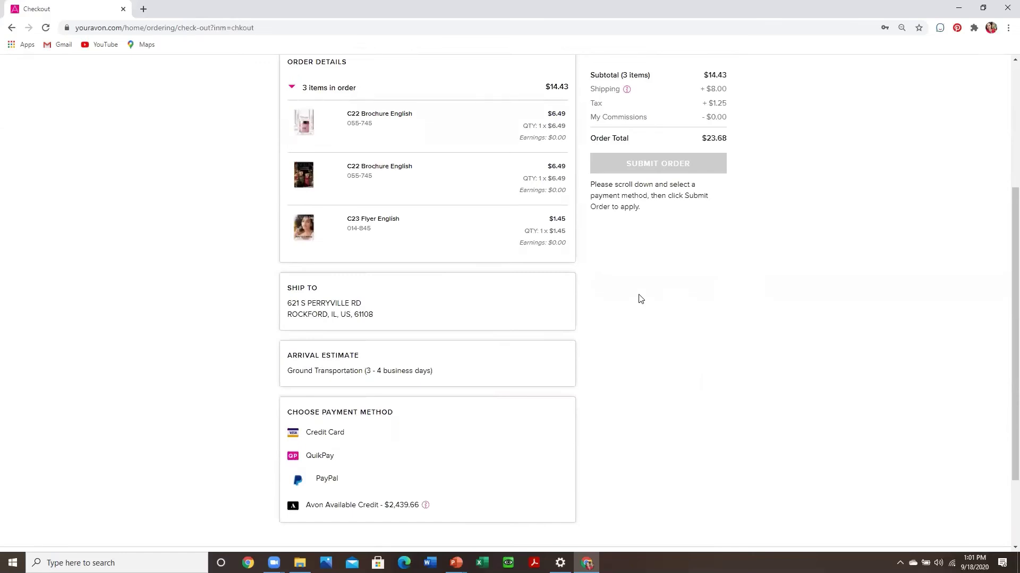
{"action": "scroll", "coordinate": [644, 274], "scroll_direction": "up", "scroll_amount": 2}
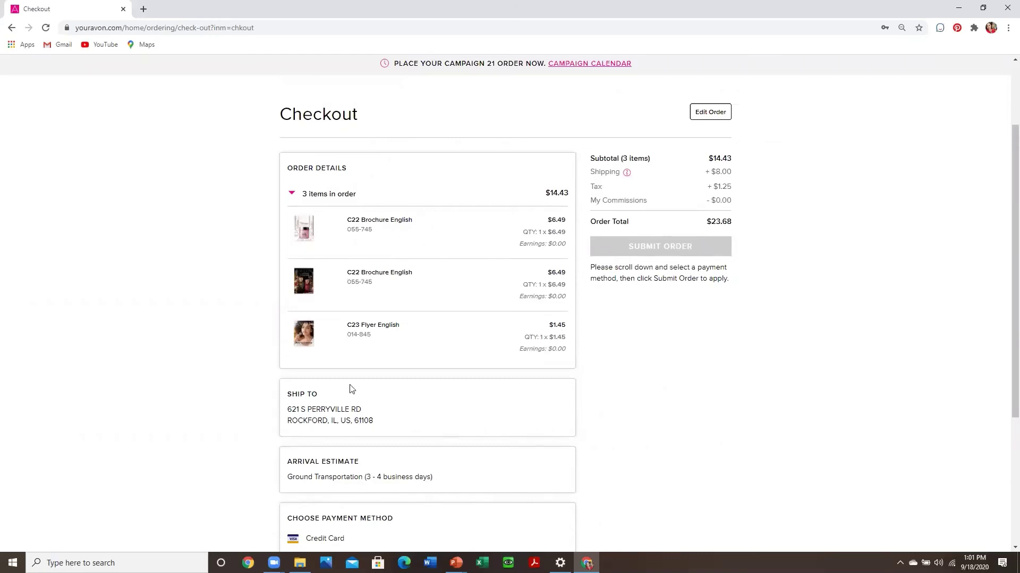
Review the payment methods at checkout and choose Credit Card for the order
{"action": "scroll", "coordinate": [349, 389], "scroll_direction": "down", "scroll_amount": 2}
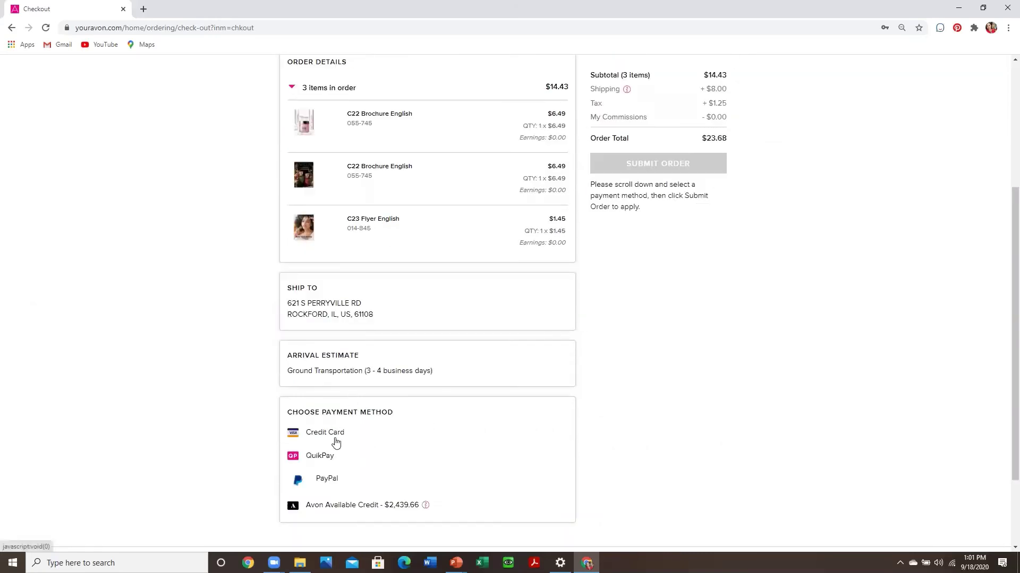
{"action": "scroll", "coordinate": [334, 438], "scroll_direction": "up", "scroll_amount": 2}
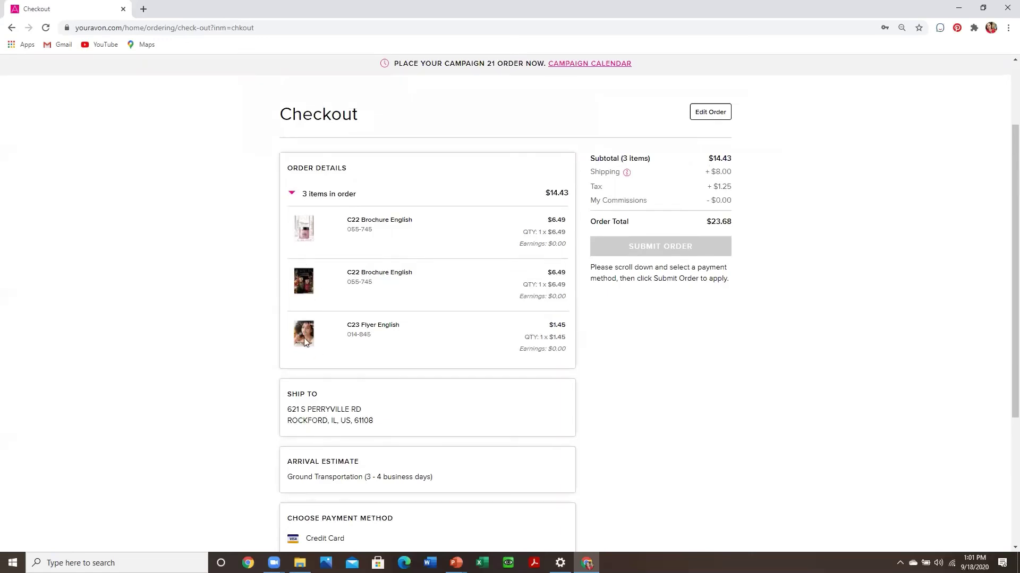
{"action": "scroll", "coordinate": [324, 363], "scroll_direction": "down", "scroll_amount": 2}
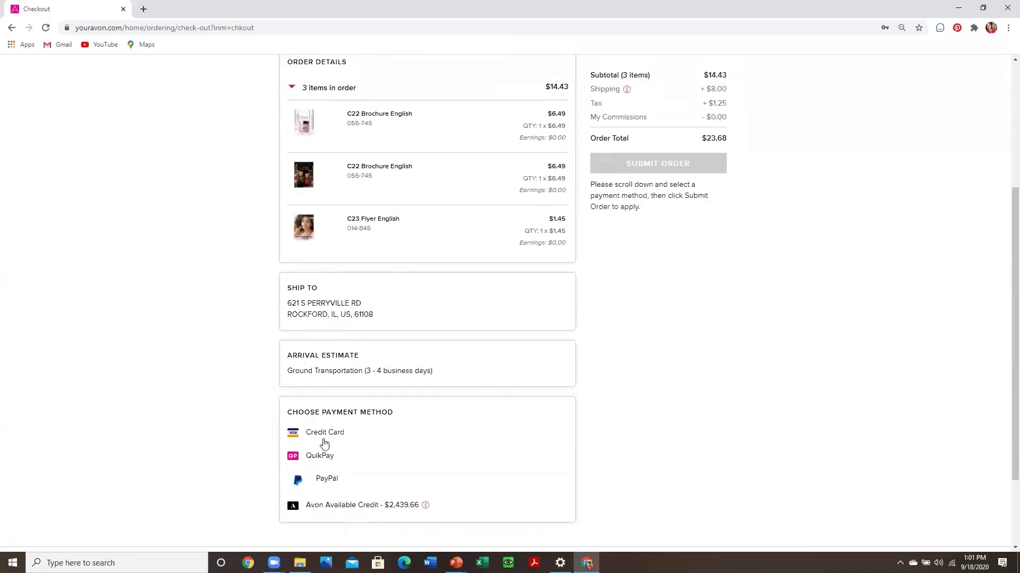
{"action": "left_click", "coordinate": [325, 433]}
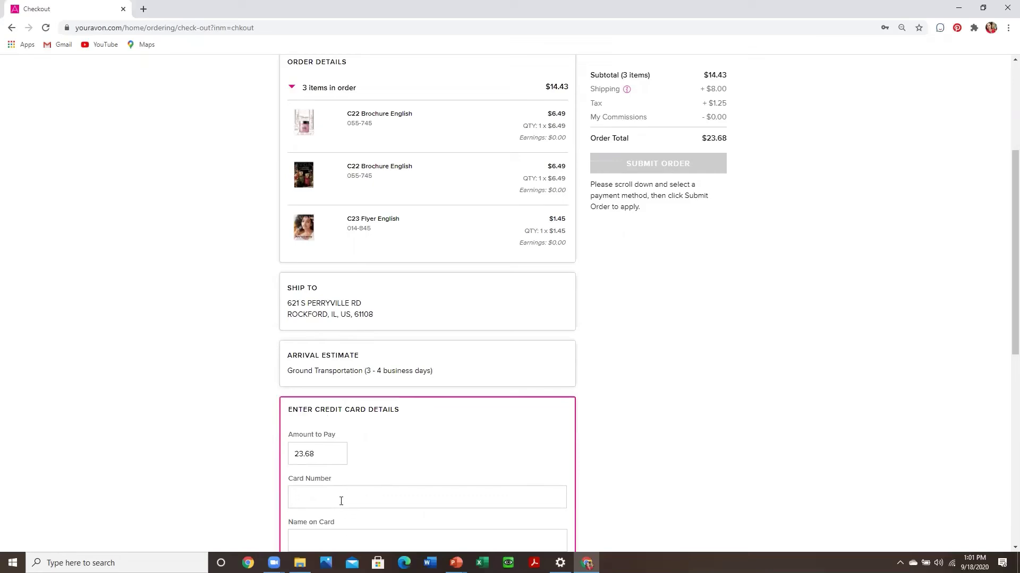
{"action": "scroll", "coordinate": [340, 495], "scroll_direction": "up", "scroll_amount": 4}
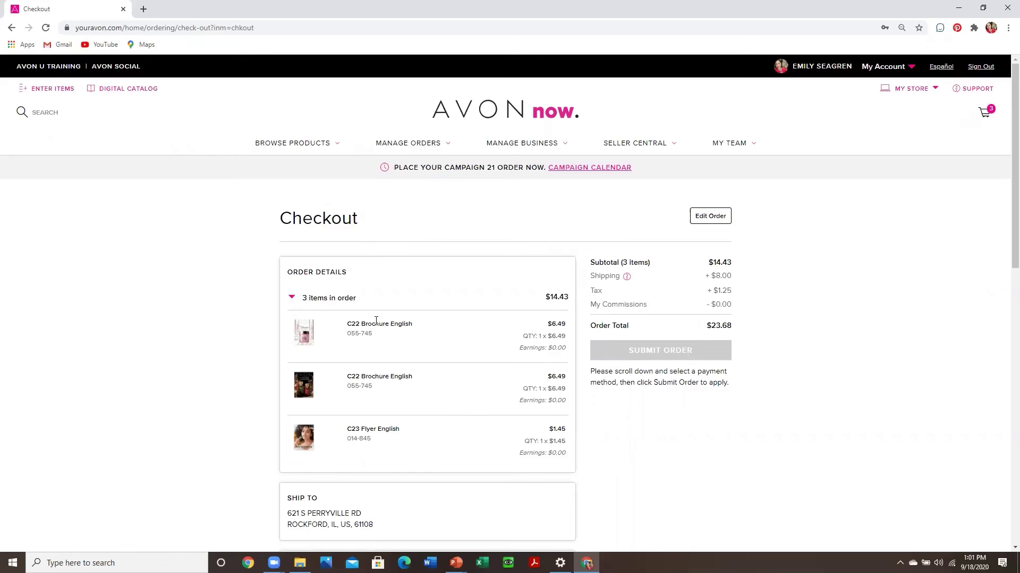
View the digital catalog covers, and open the View Brochure page to examine the brochures and What's New PDFs on offer
{"action": "mouse_move", "coordinate": [296, 145]}
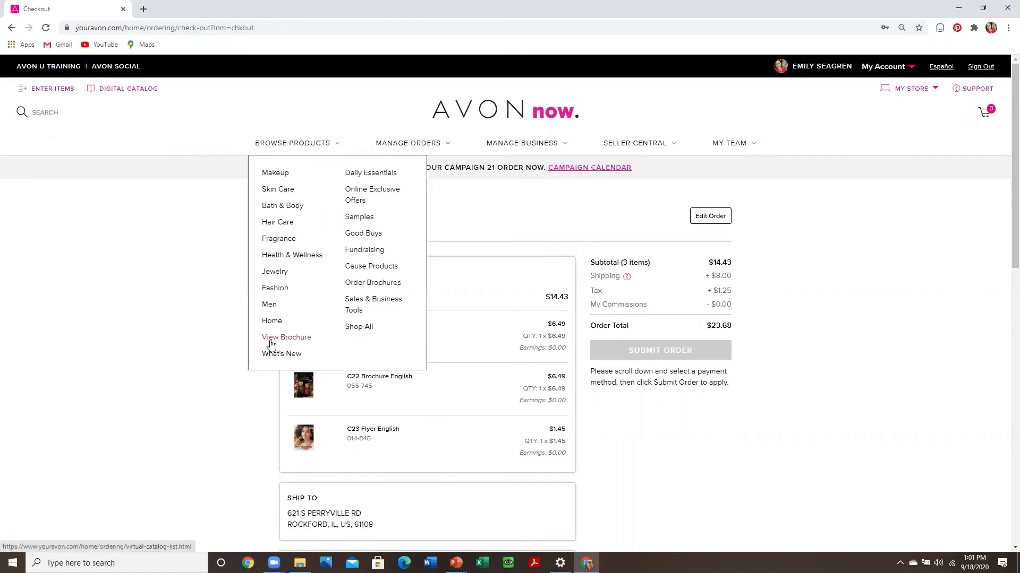
{"action": "left_click", "coordinate": [143, 93]}
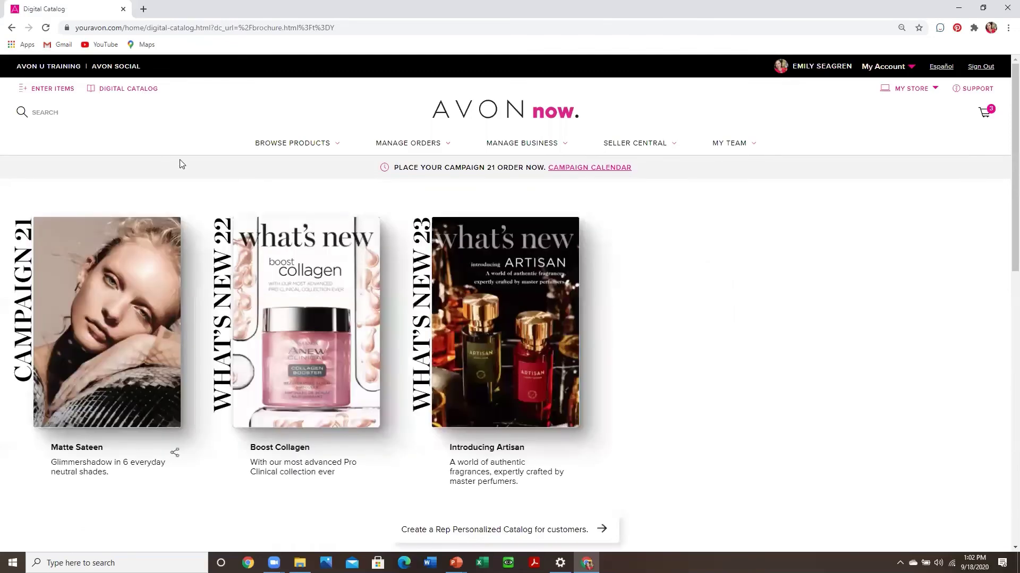
{"action": "left_click", "coordinate": [290, 150]}
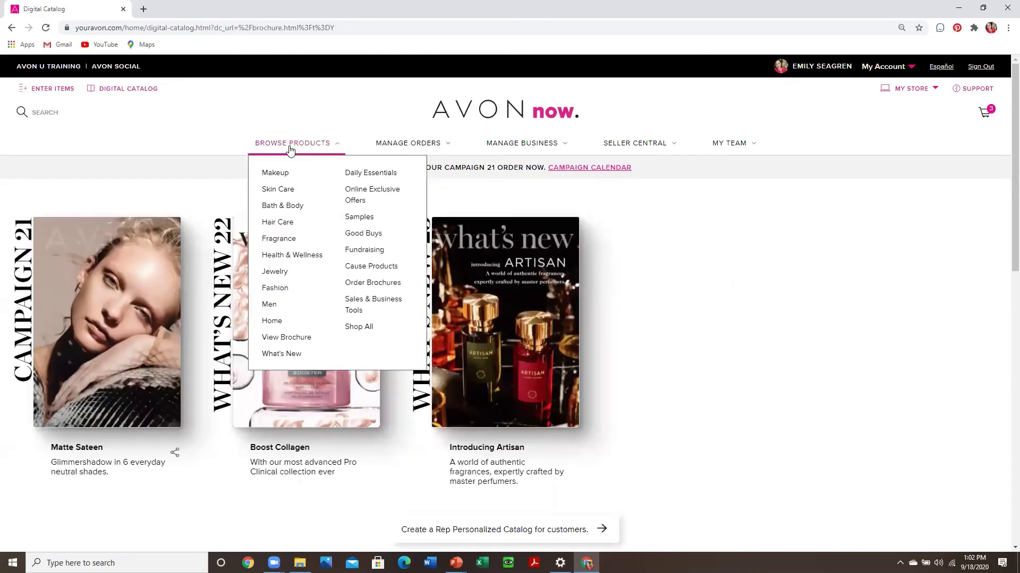
{"action": "left_click", "coordinate": [287, 339]}
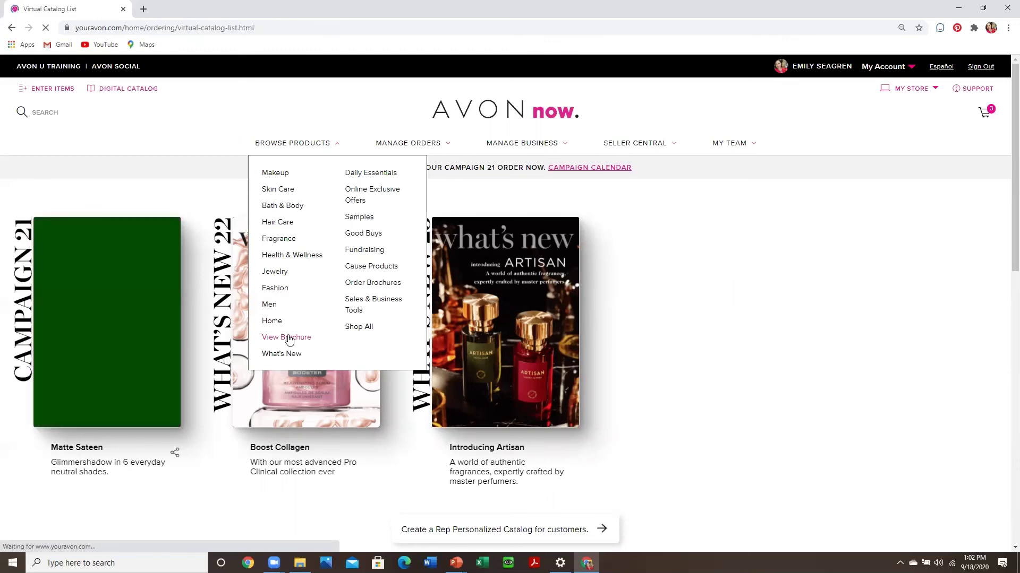
{"action": "scroll", "coordinate": [507, 144], "scroll_direction": "down", "scroll_amount": 2}
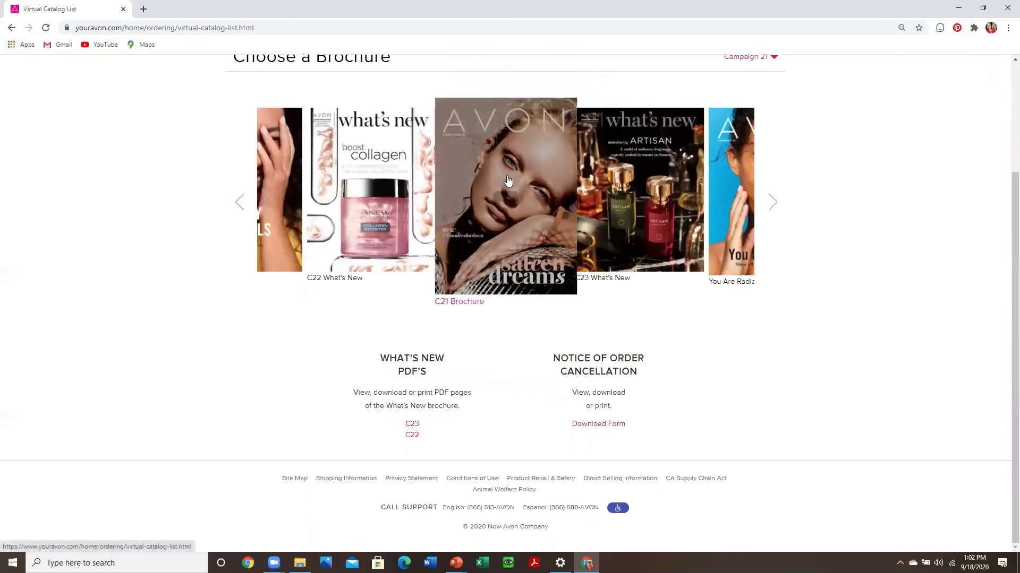
{"action": "scroll", "coordinate": [507, 143], "scroll_direction": "up", "scroll_amount": 3}
{"action": "mouse_move", "coordinate": [310, 137]}
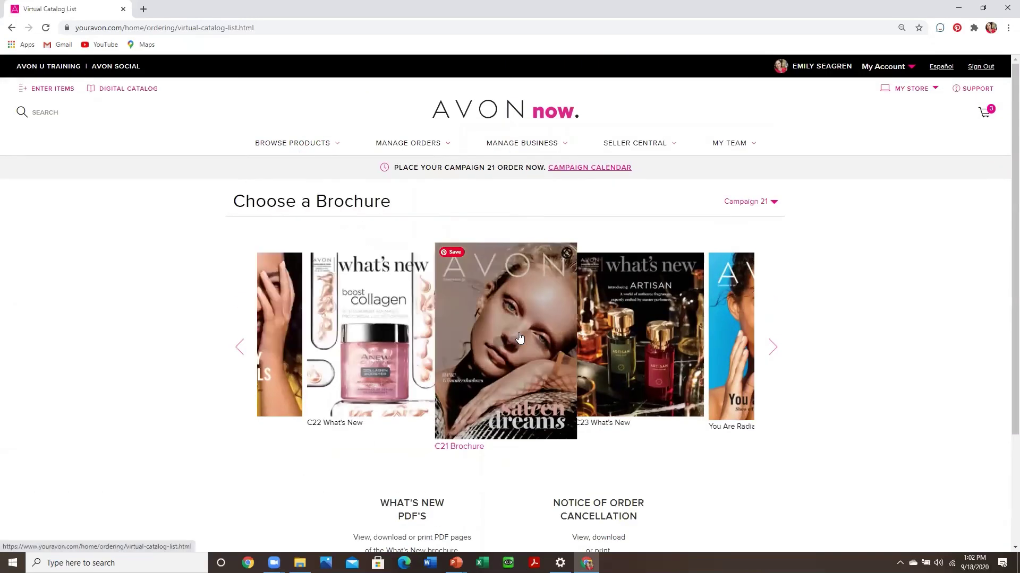
Open the C21 Brochure and examine its cover page and customer sharing options
{"action": "left_click", "coordinate": [517, 315]}
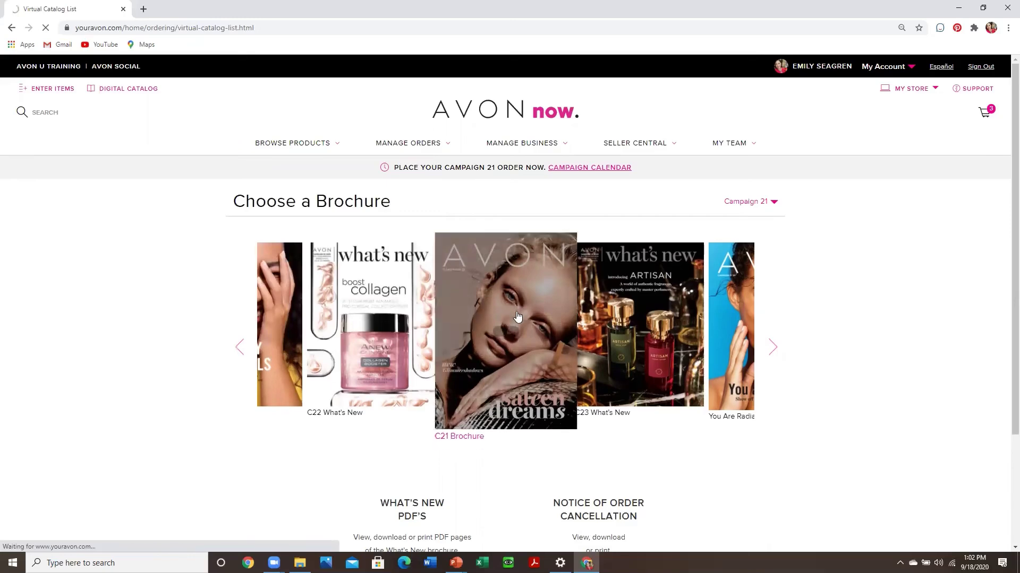
{"action": "scroll", "coordinate": [486, 340], "scroll_direction": "down", "scroll_amount": 4}
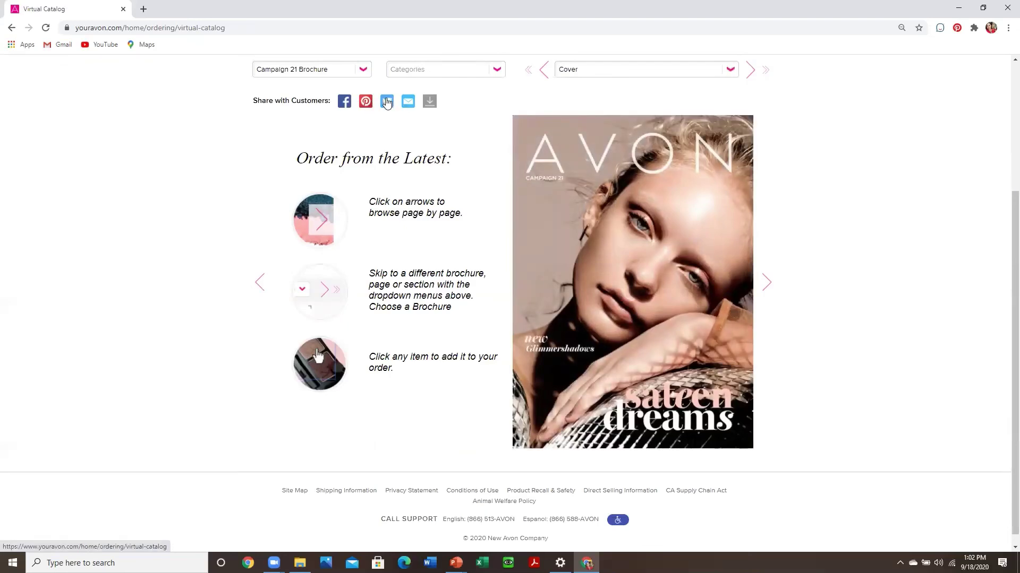
{"action": "scroll", "coordinate": [424, 286], "scroll_direction": "up", "scroll_amount": 4}
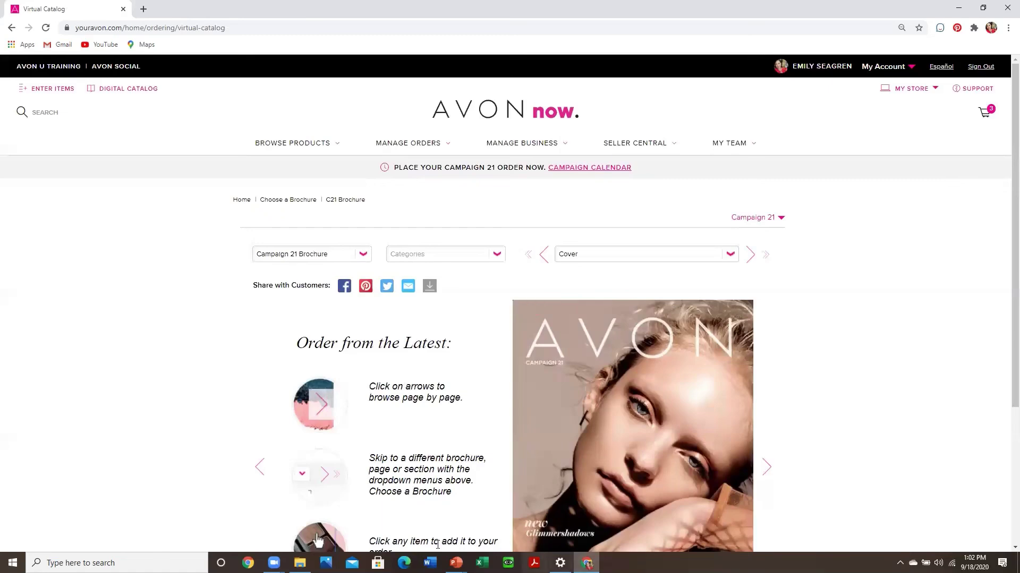
Bring up the open Zoom windows to switch to the meeting
{"action": "left_click", "coordinate": [274, 563]}
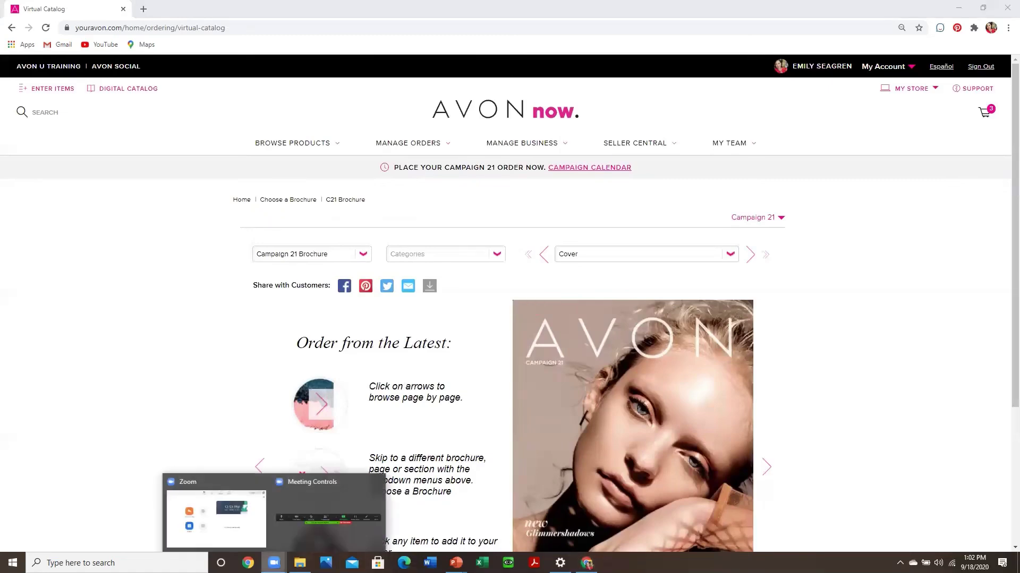